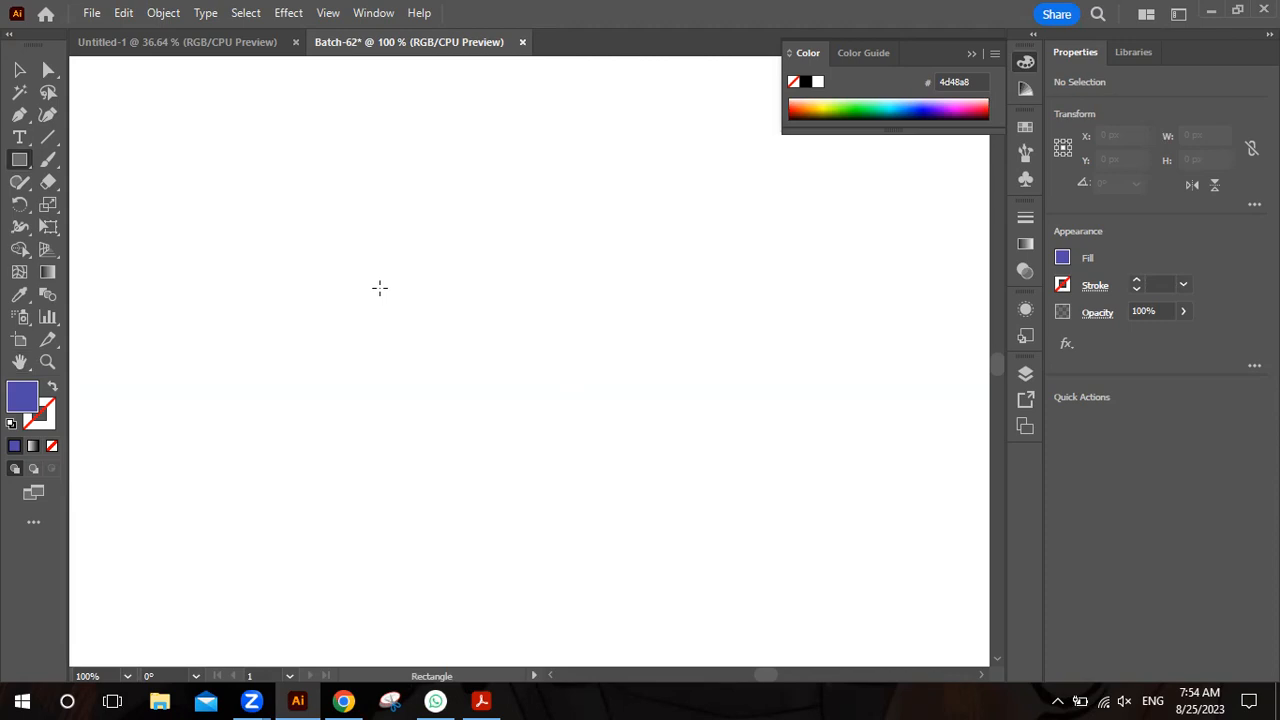
- Draw a rectangle about 170 px wide and 84 px high on the empty canvas and fill it with black (000000)
drag(368, 284, 618, 398)
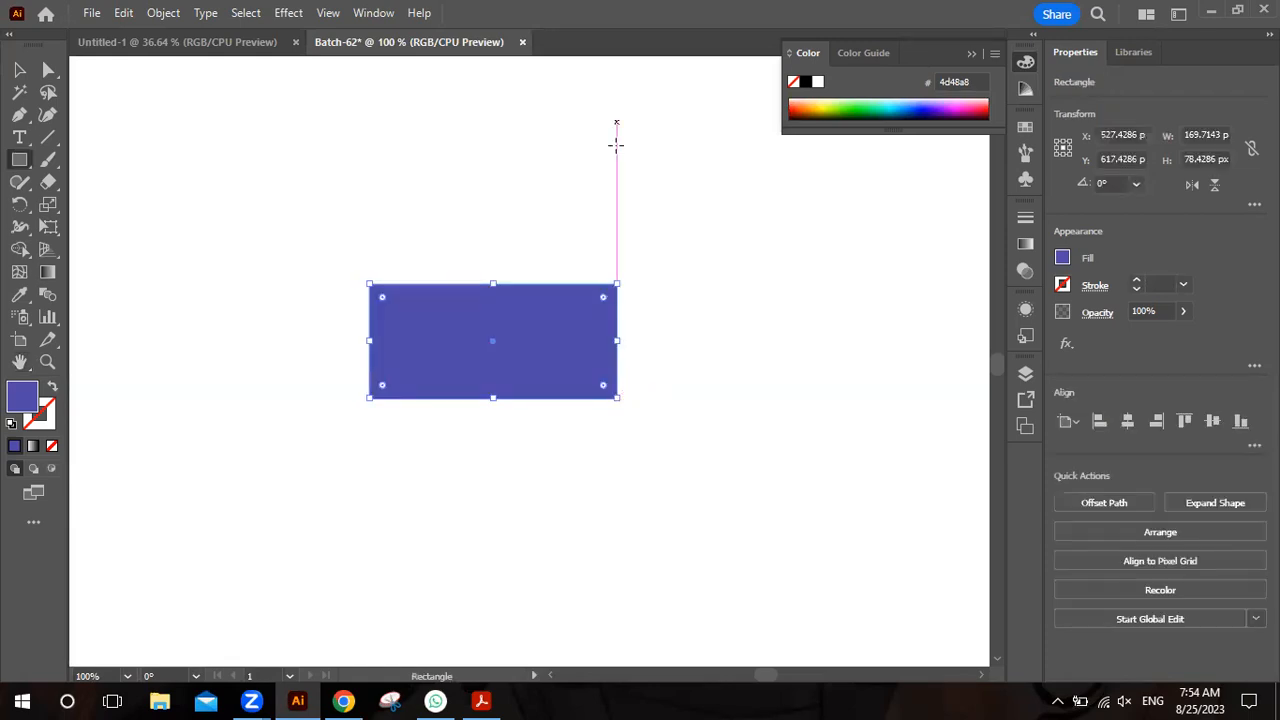
click(51, 447)
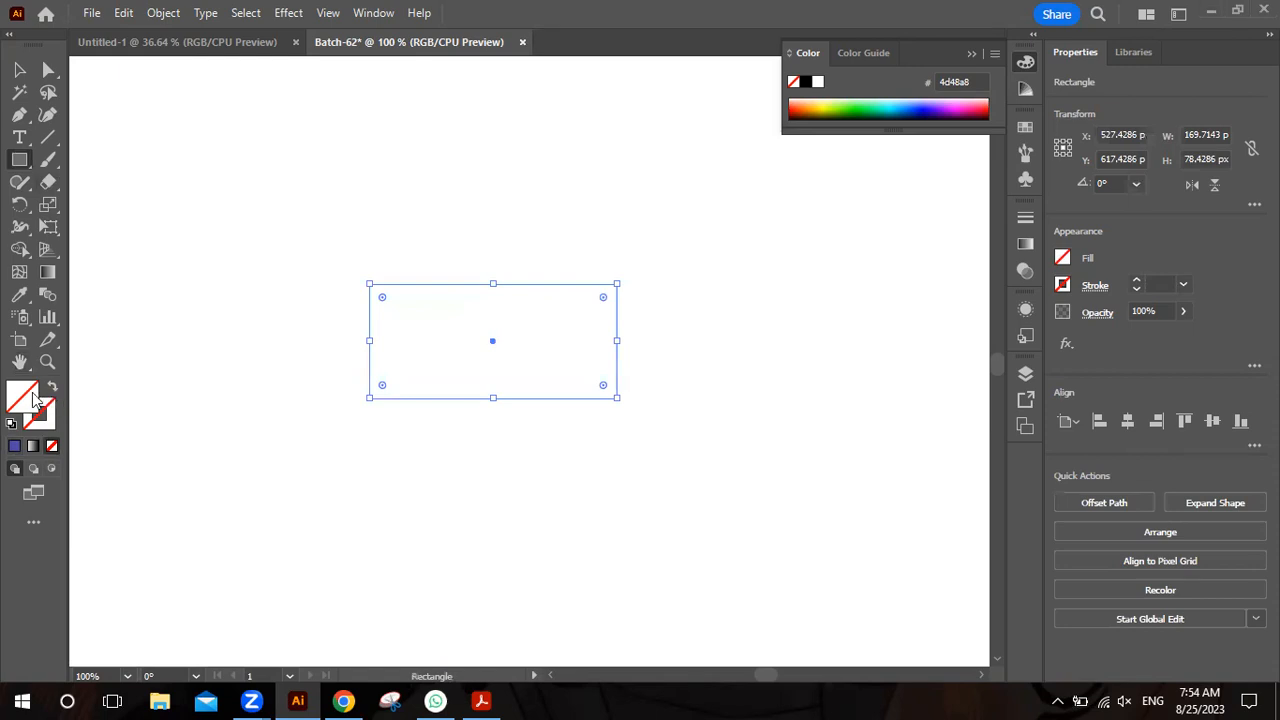
click(16, 446)
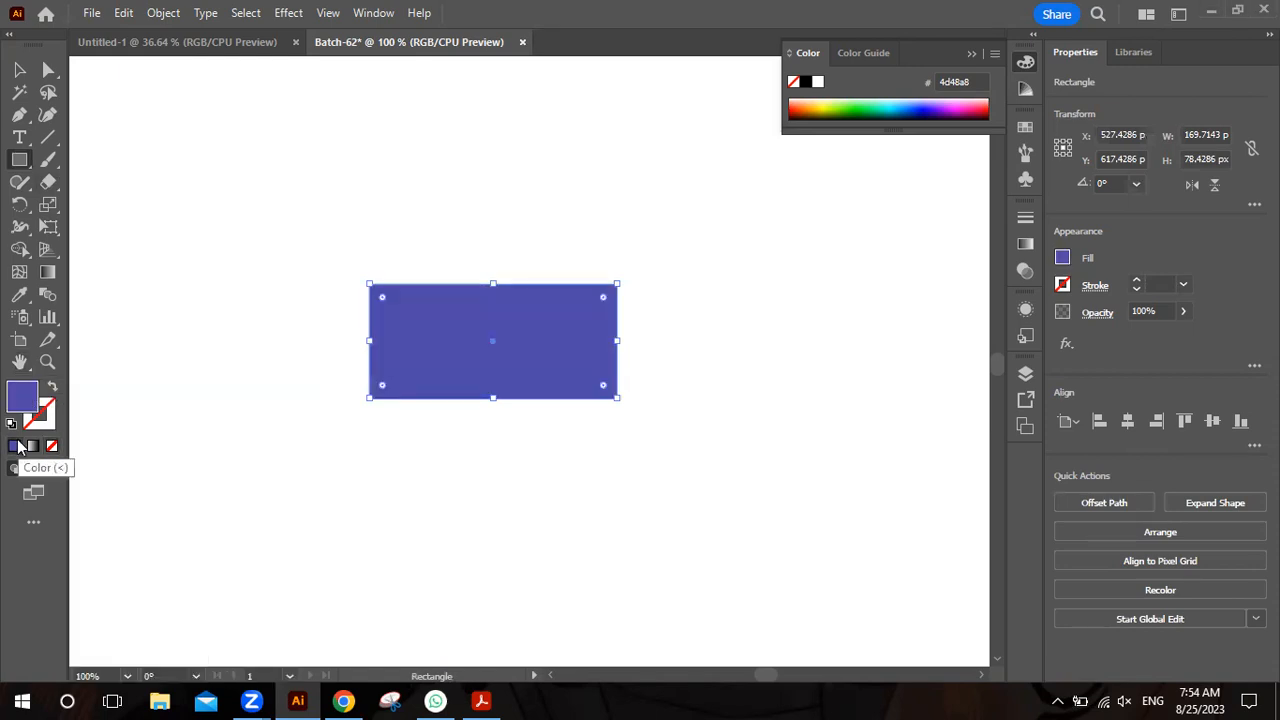
click(816, 81)
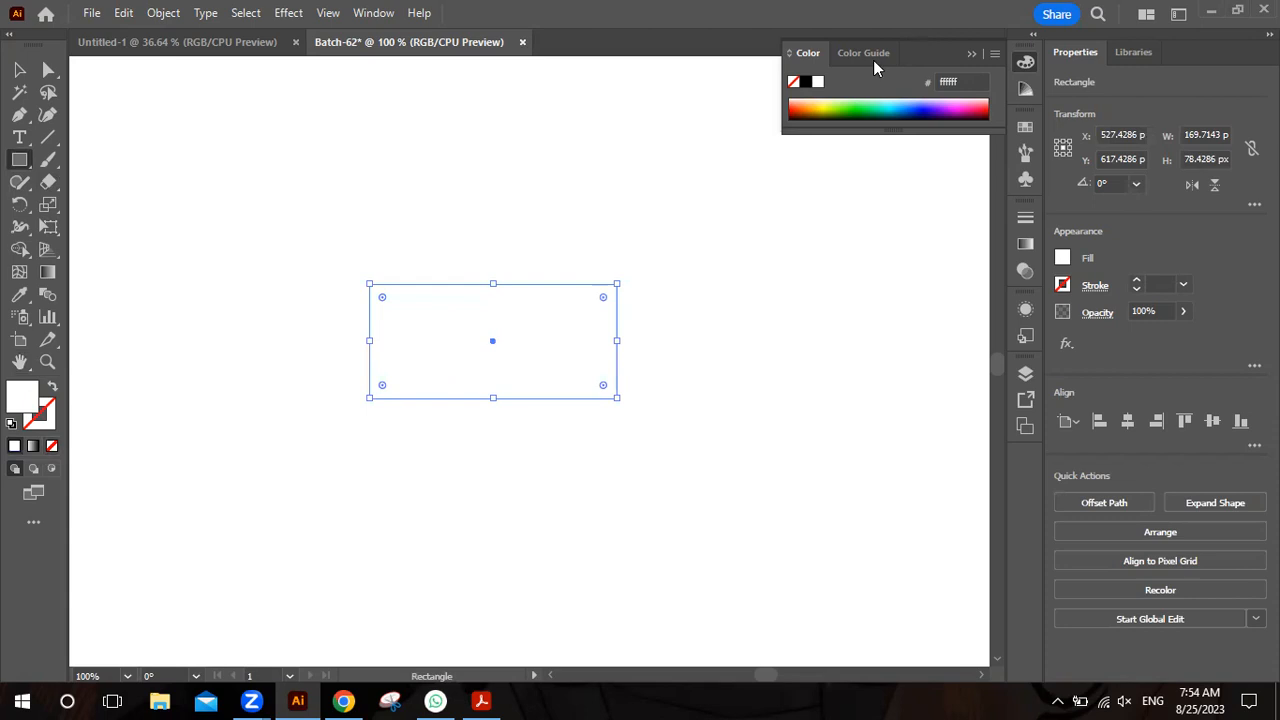
click(806, 82)
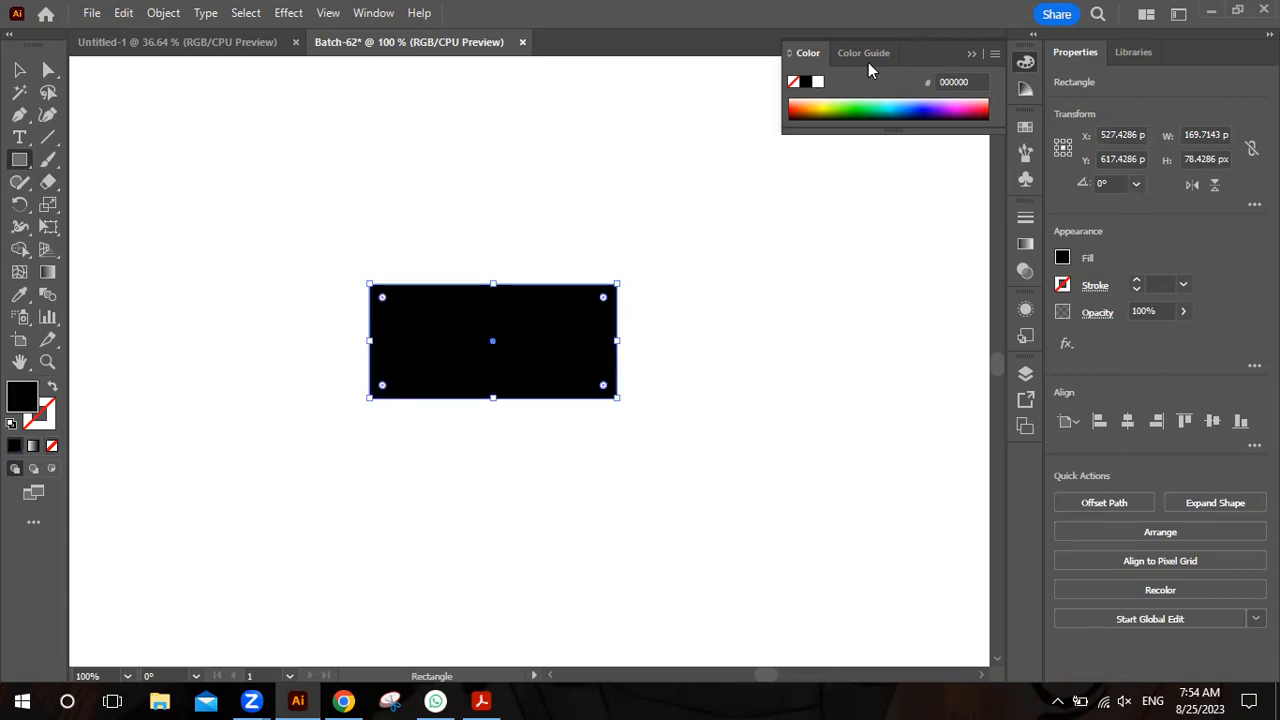
click(969, 49)
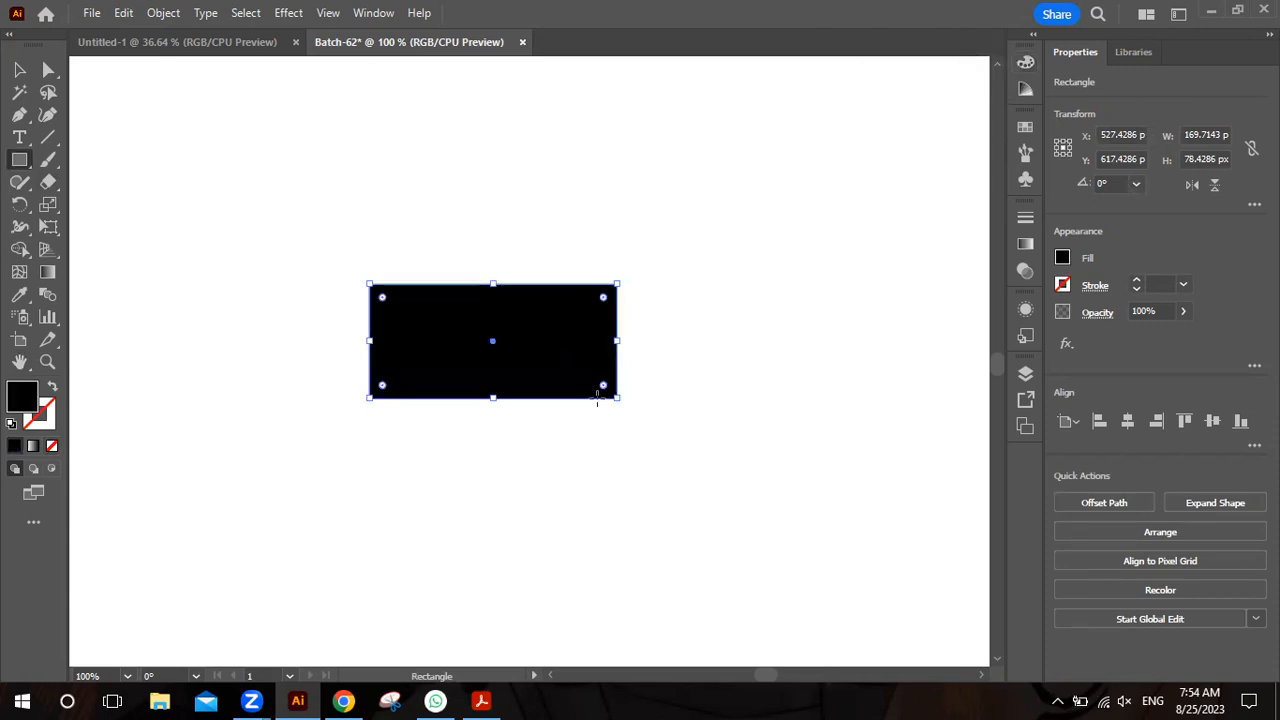
drag(617, 401, 620, 408)
- Bow the rectangle's two short sides slightly outward with the Anchor Point tool, making the shape about 180 px wide
key(ctrl+plus)
key(ctrl+plus)
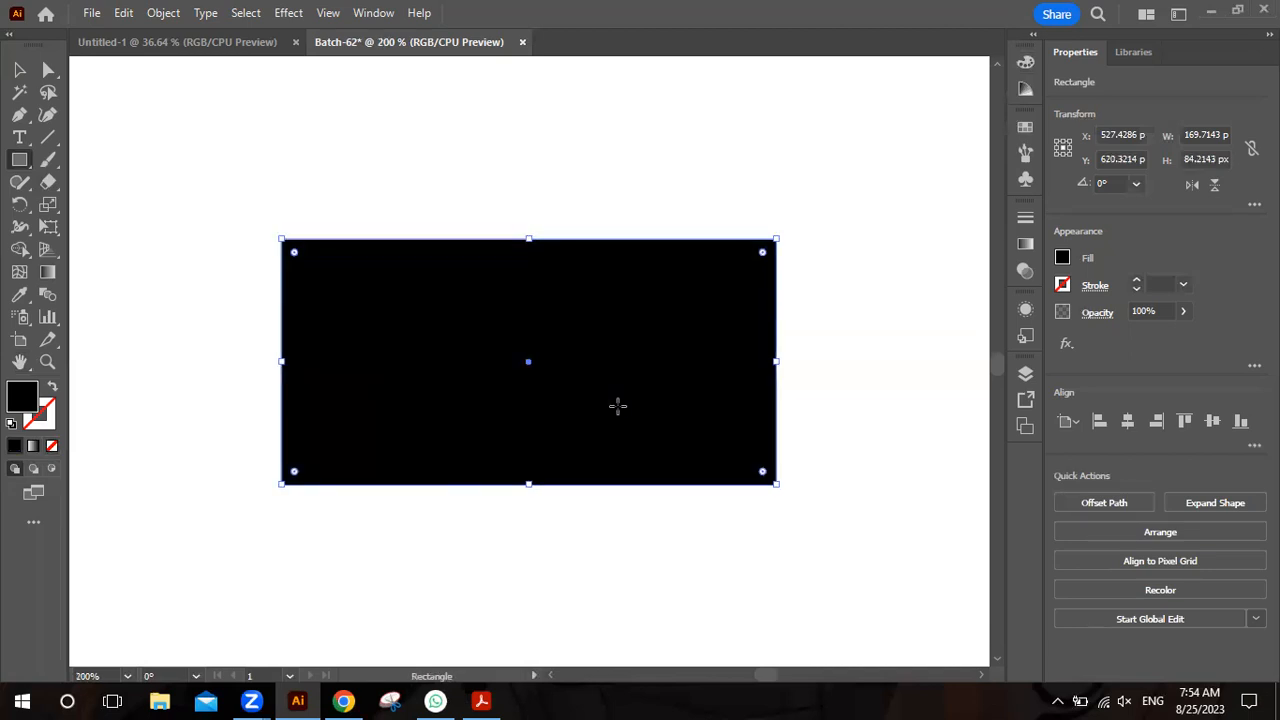
right_click(22, 117)
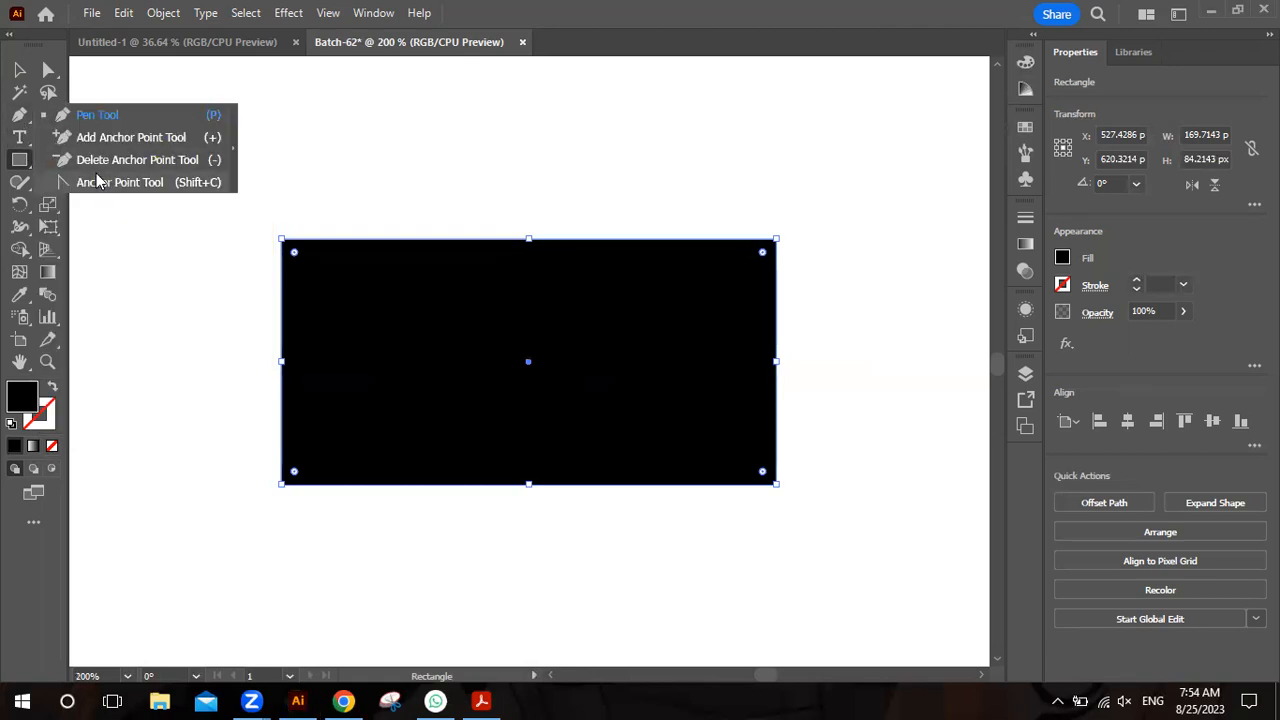
click(97, 181)
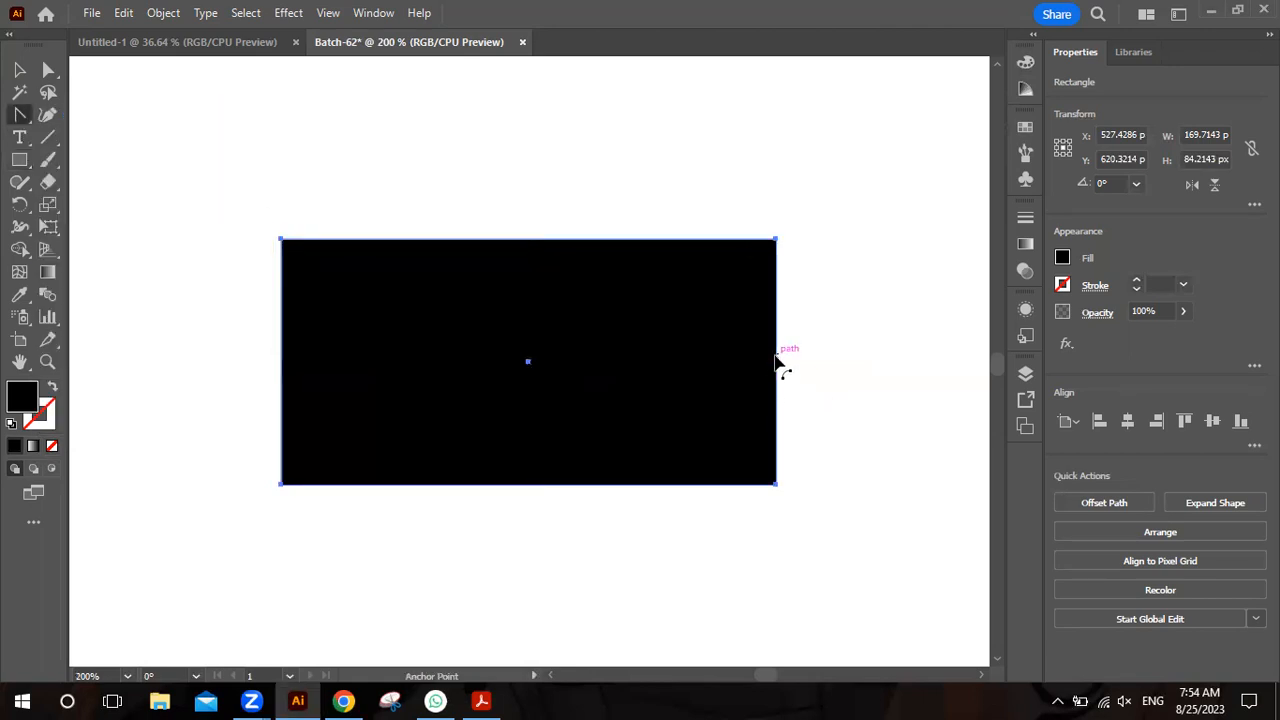
drag(776, 362, 794, 366)
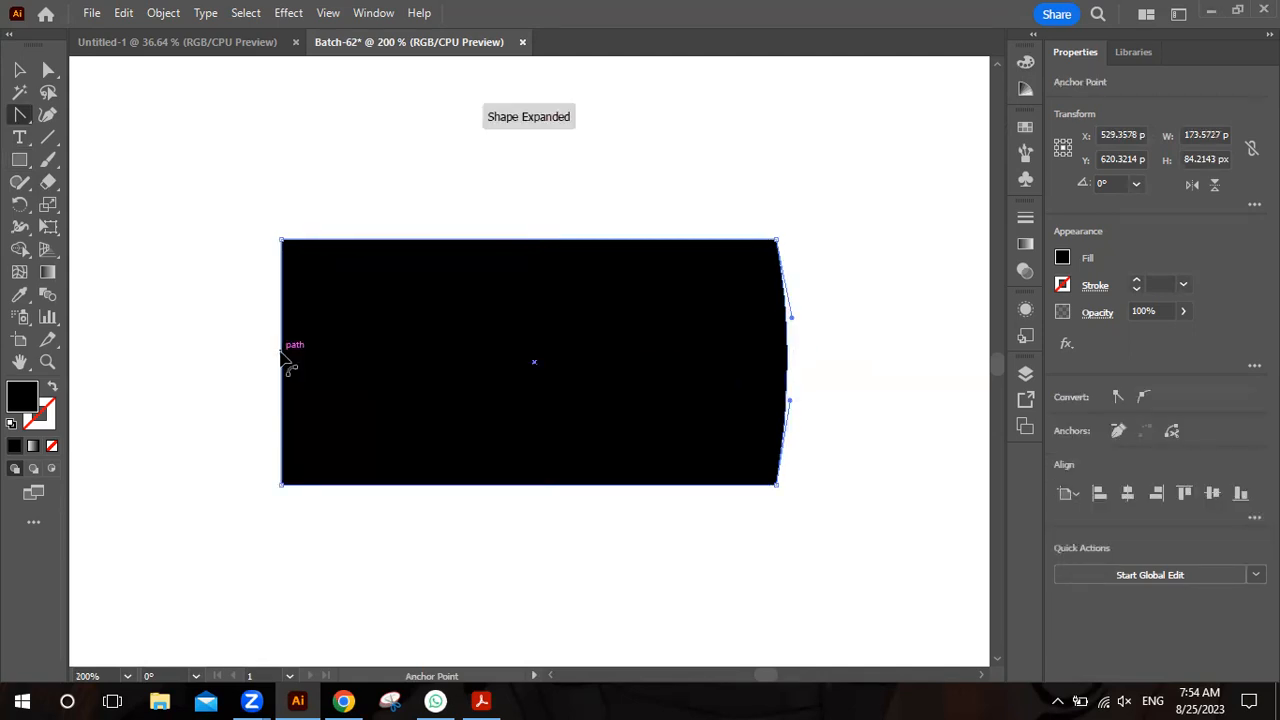
drag(283, 357, 272, 358)
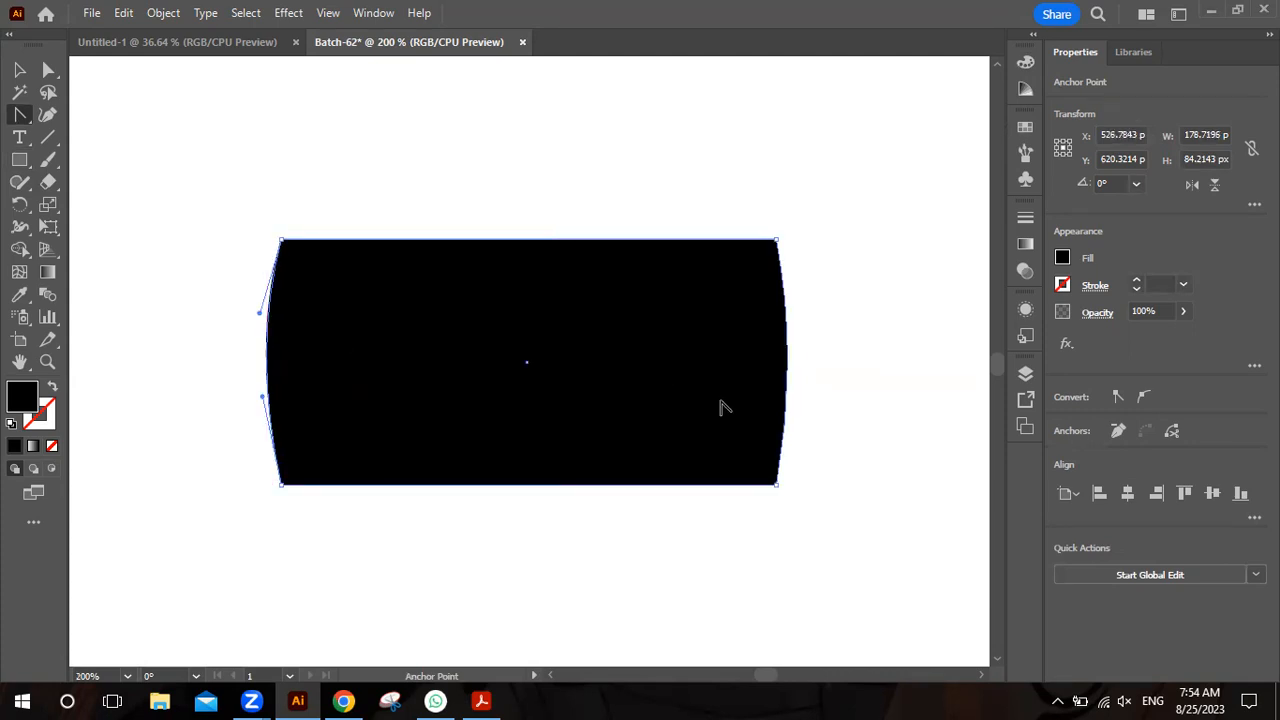
drag(794, 368, 798, 367)
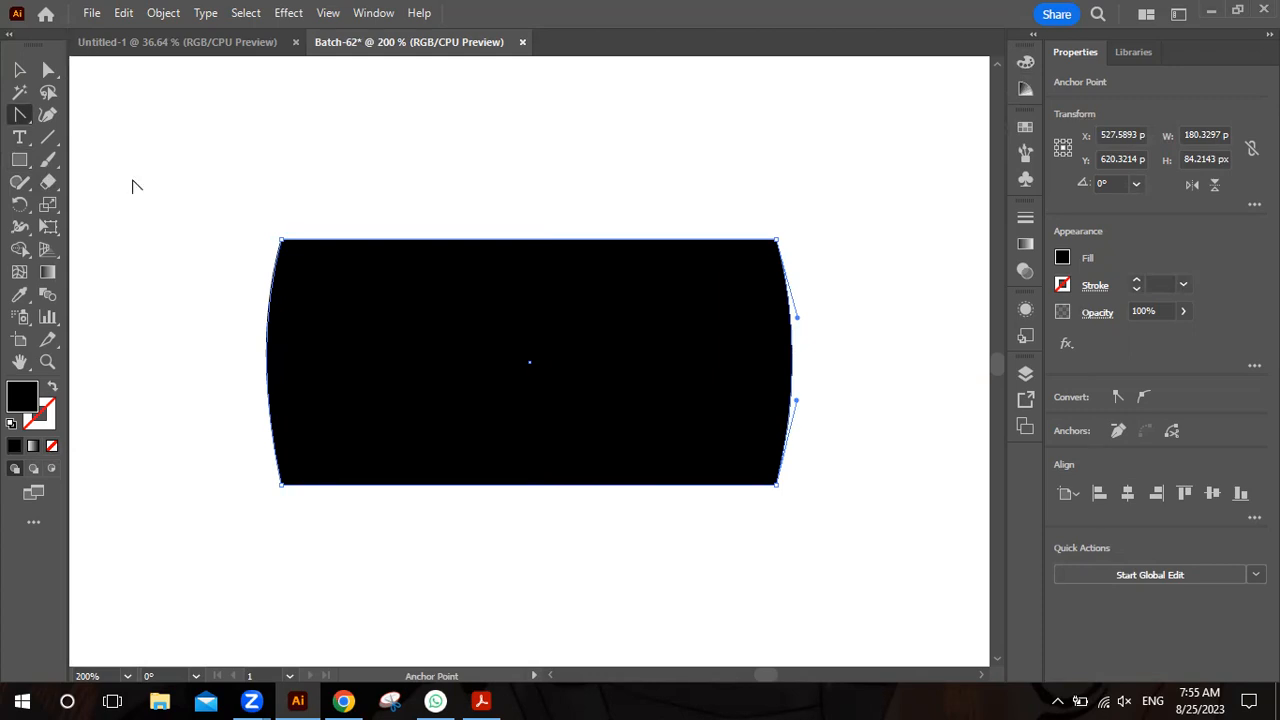
- Select all the anchor points of the black shape, round its four corners together, and deselect it
click(48, 71)
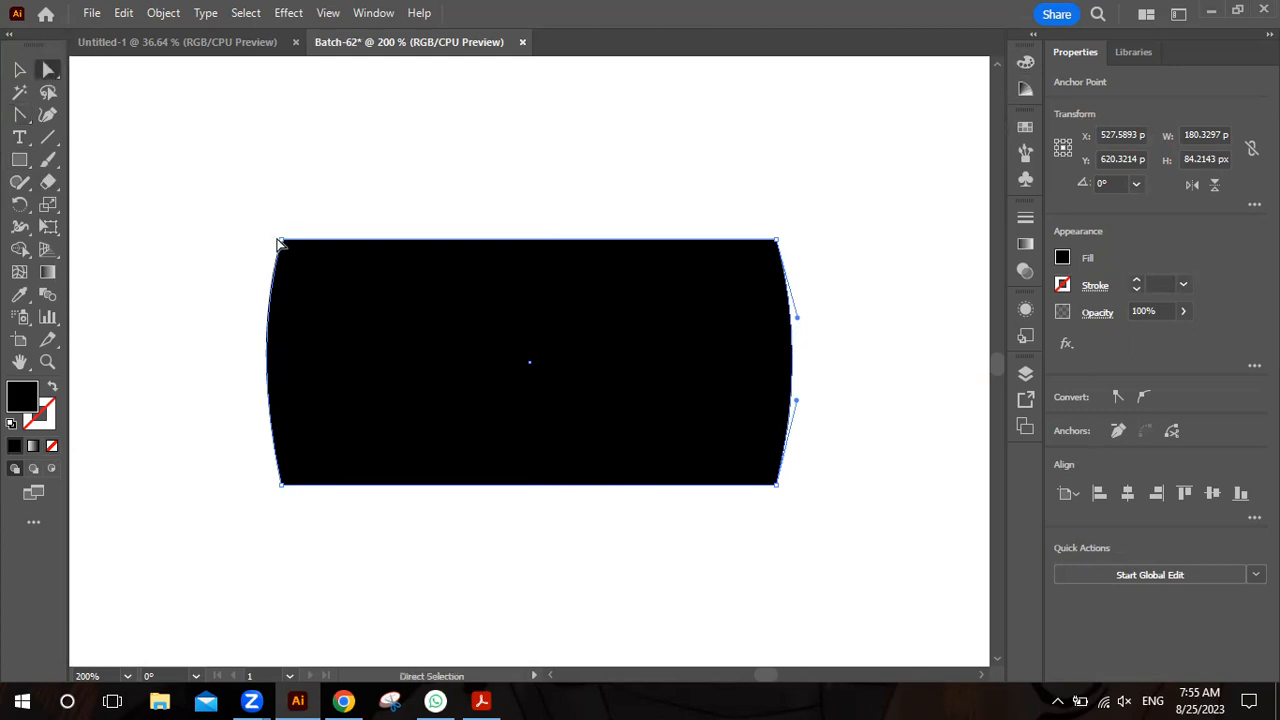
drag(228, 217, 843, 554)
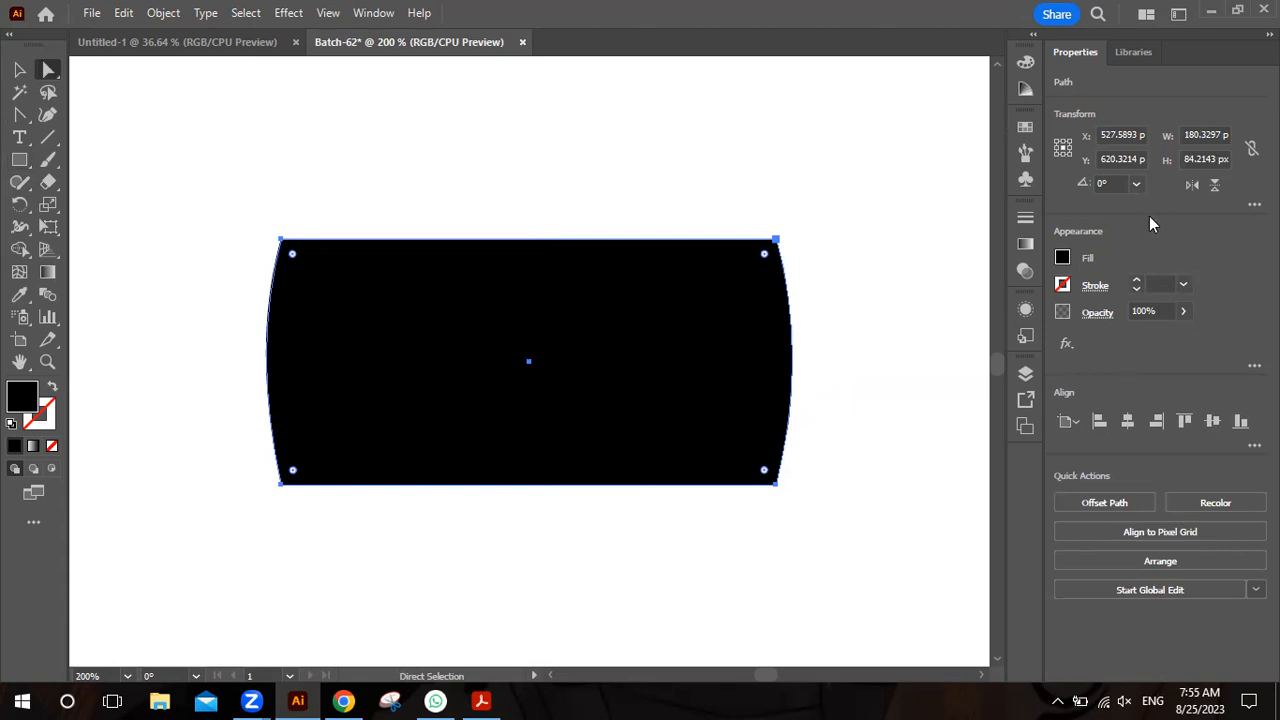
drag(293, 257, 318, 274)
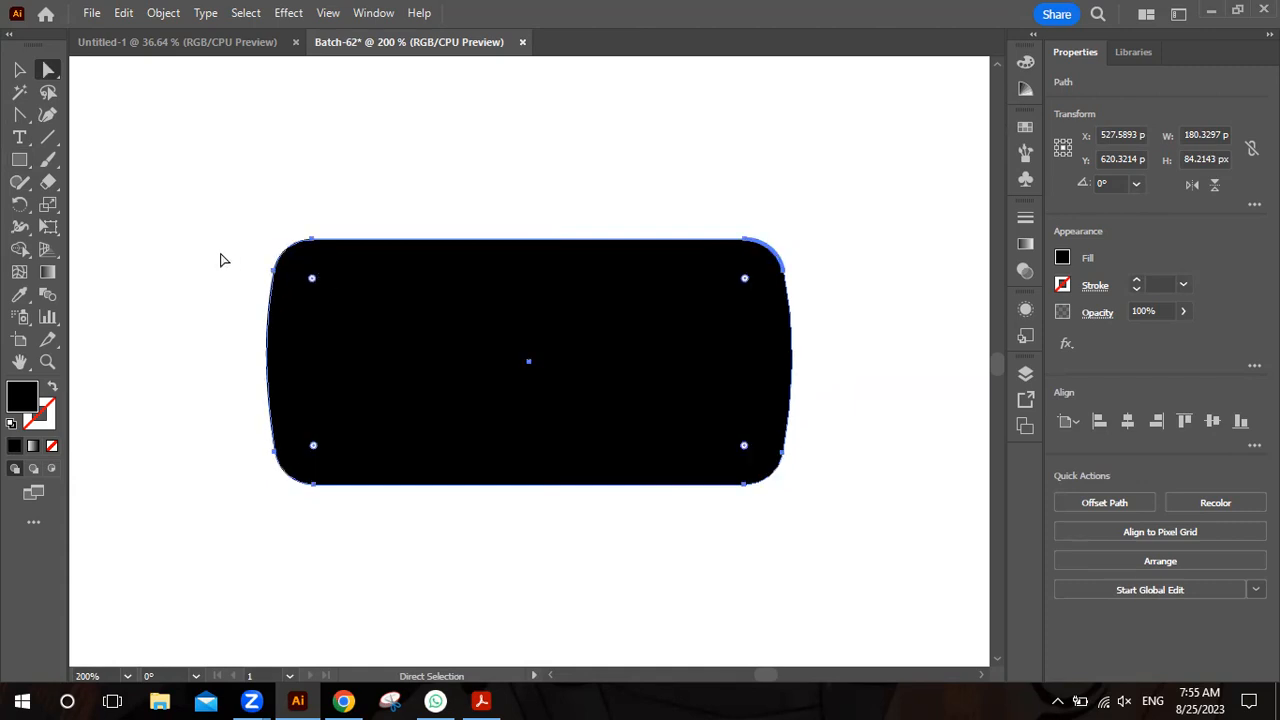
click(145, 160)
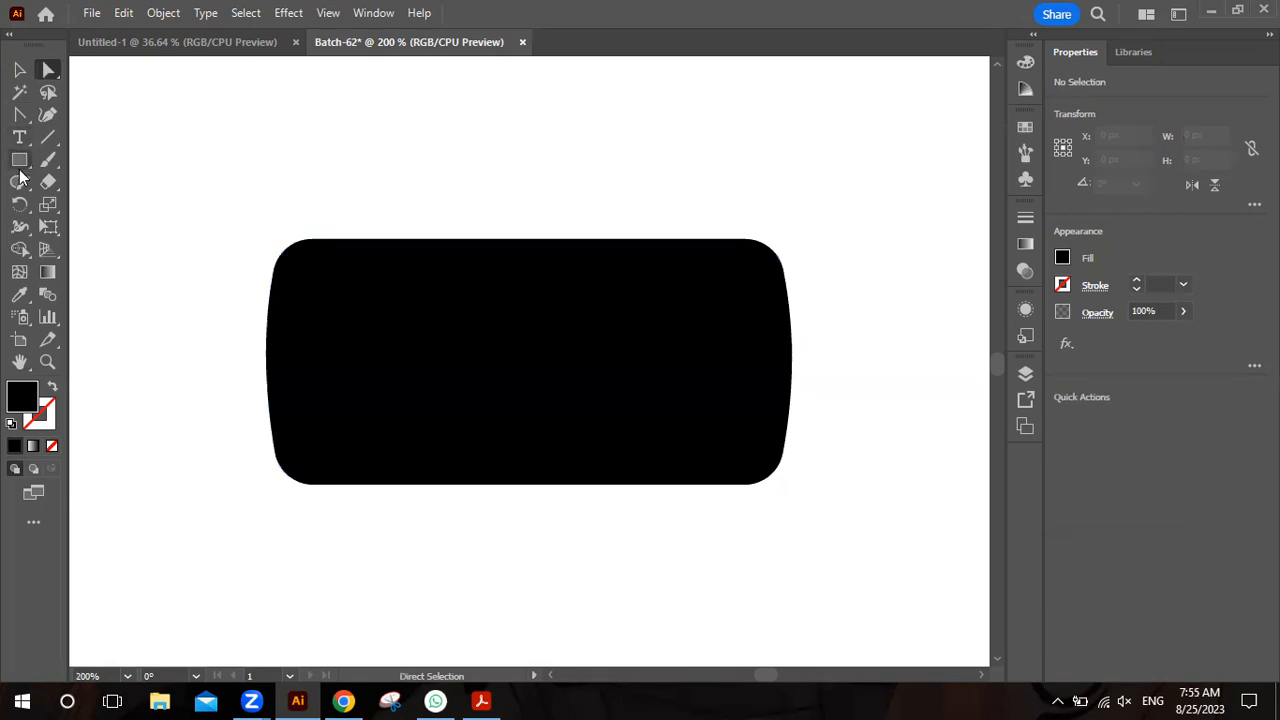
- Try to change the black shape's fill colour to red
double_click(21, 399)
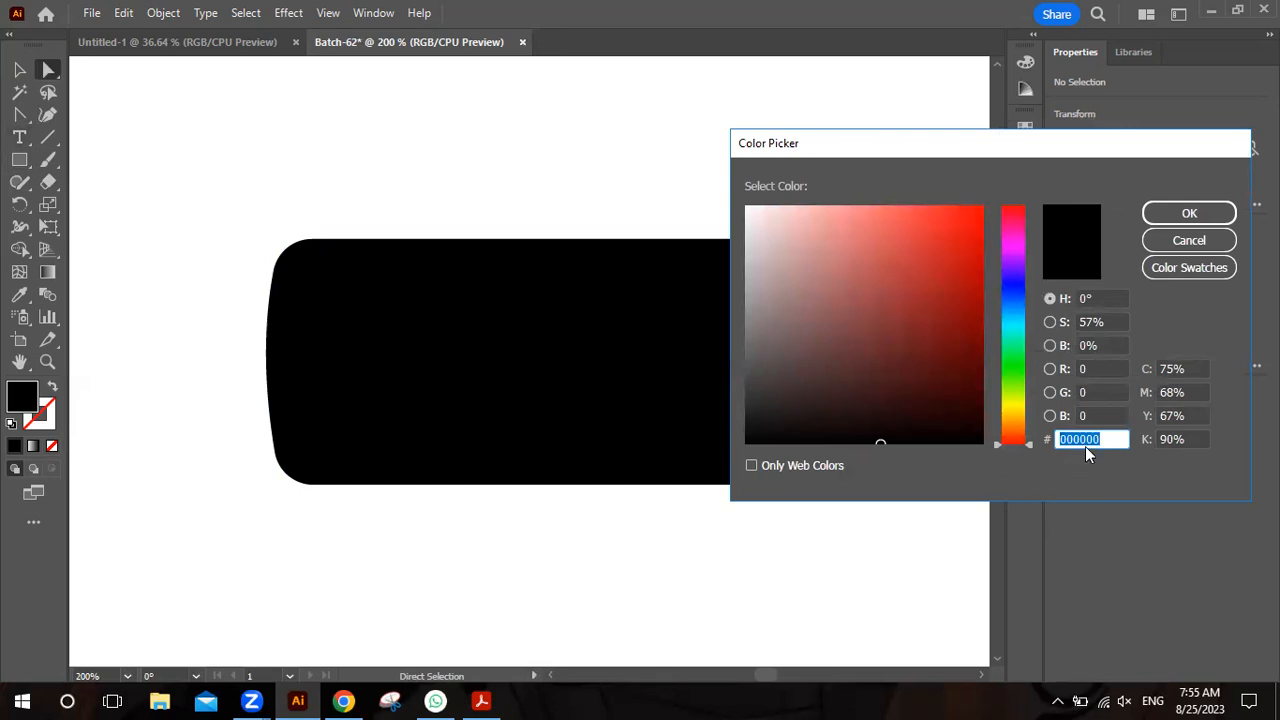
text(ff)
key(Return)
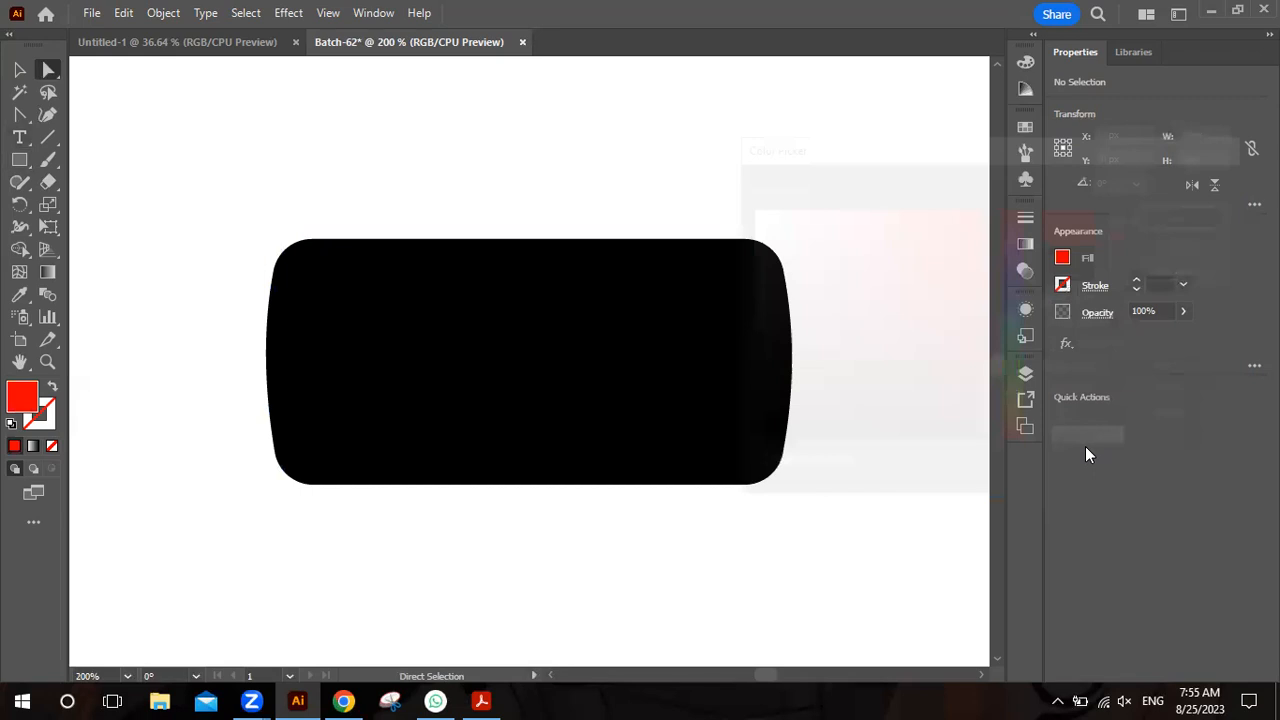
- Select the black rounded shape and fill it with pure red (ff0000)
click(20, 69)
click(585, 440)
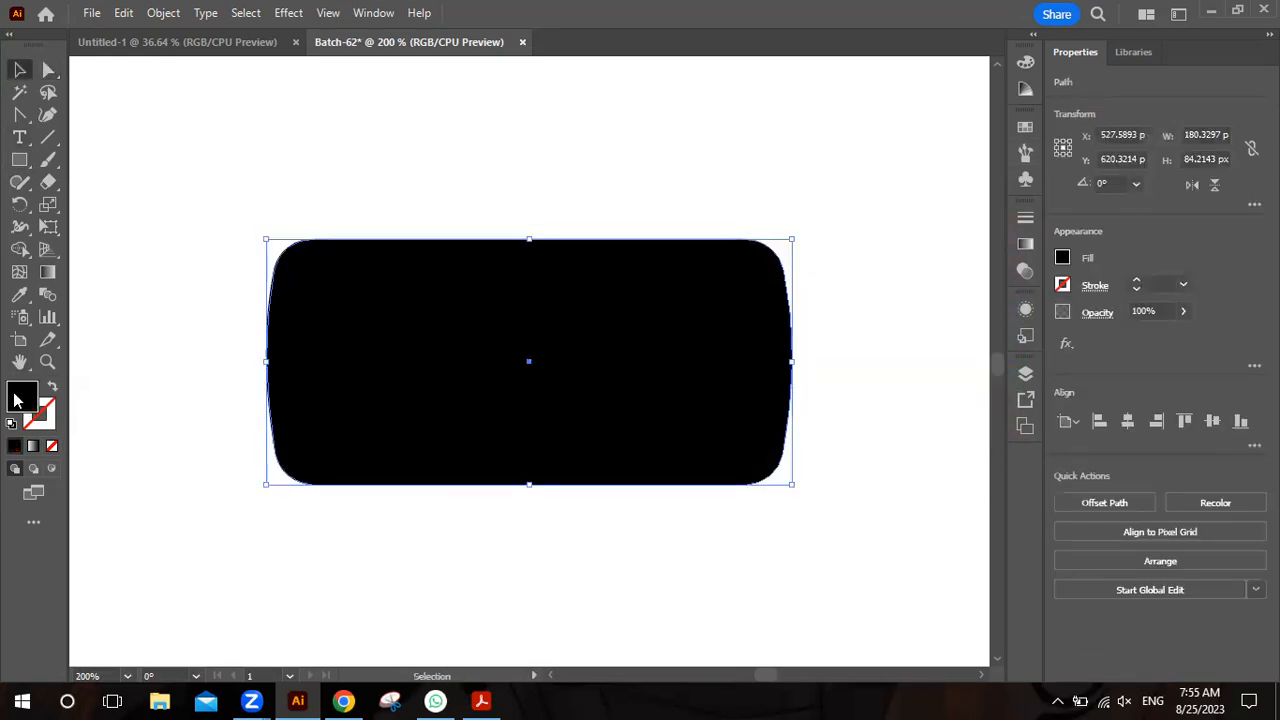
double_click(15, 400)
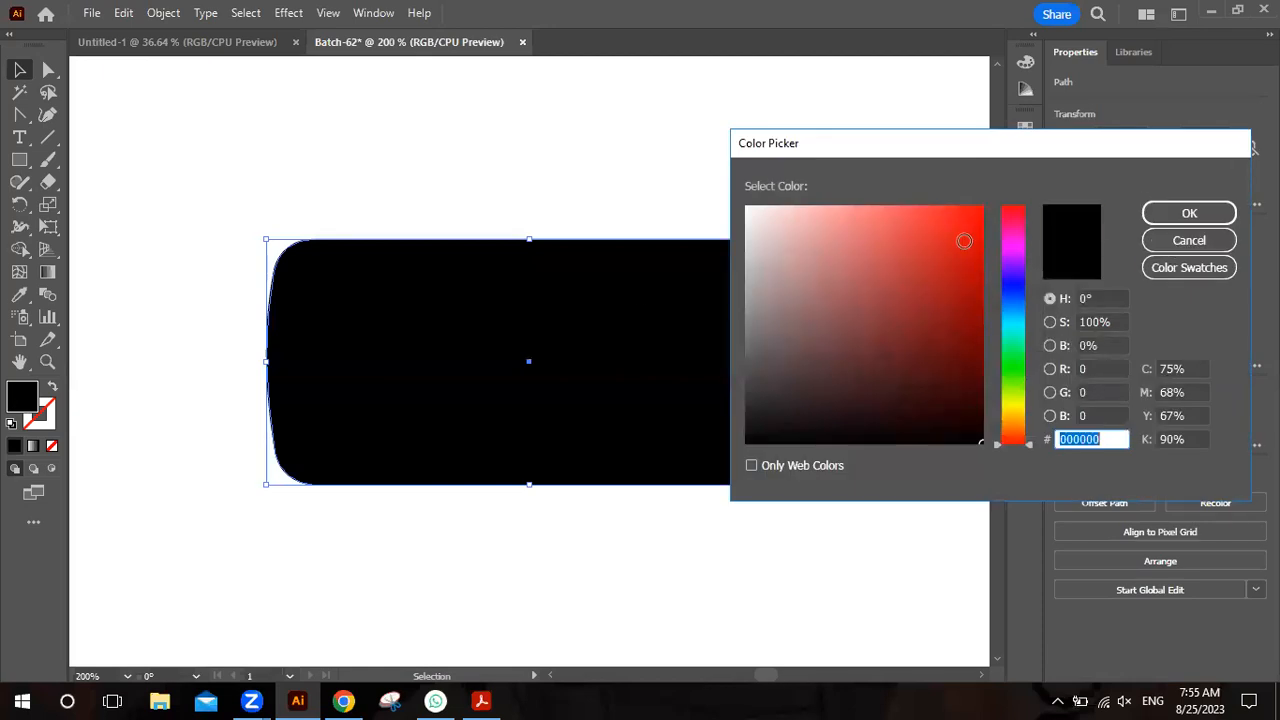
click(963, 241)
drag(963, 241, 988, 177)
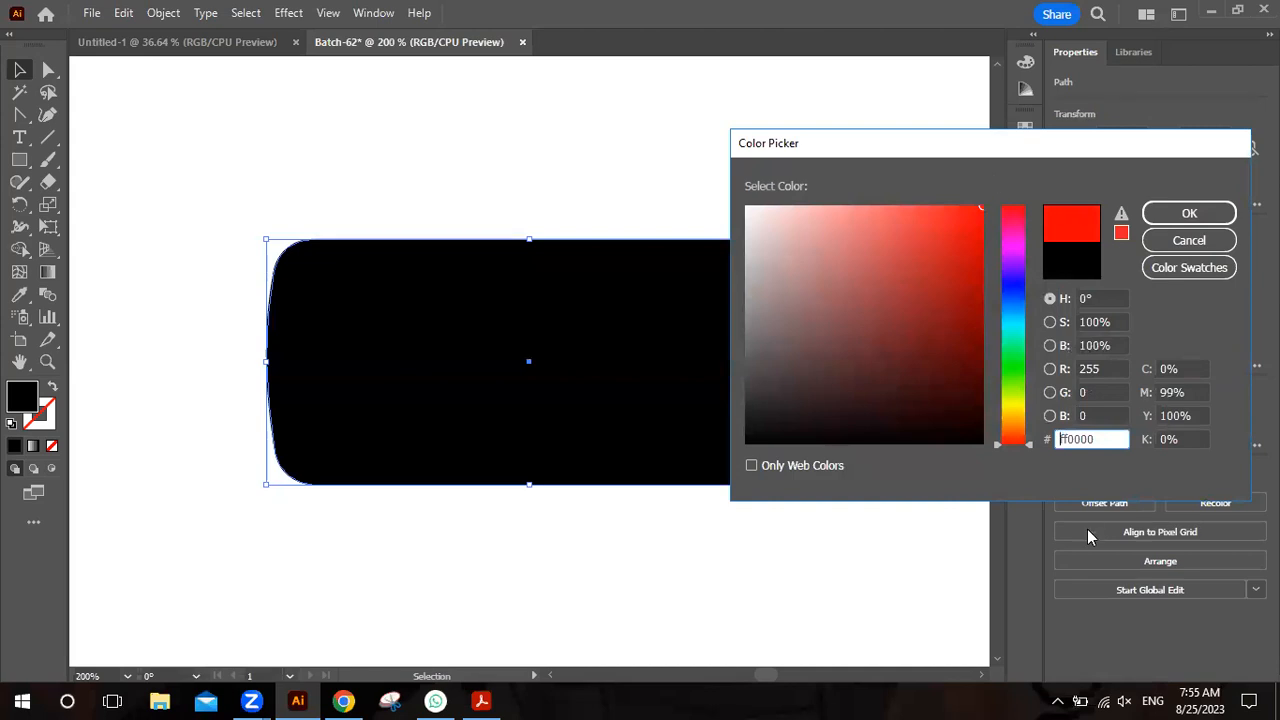
click(1190, 214)
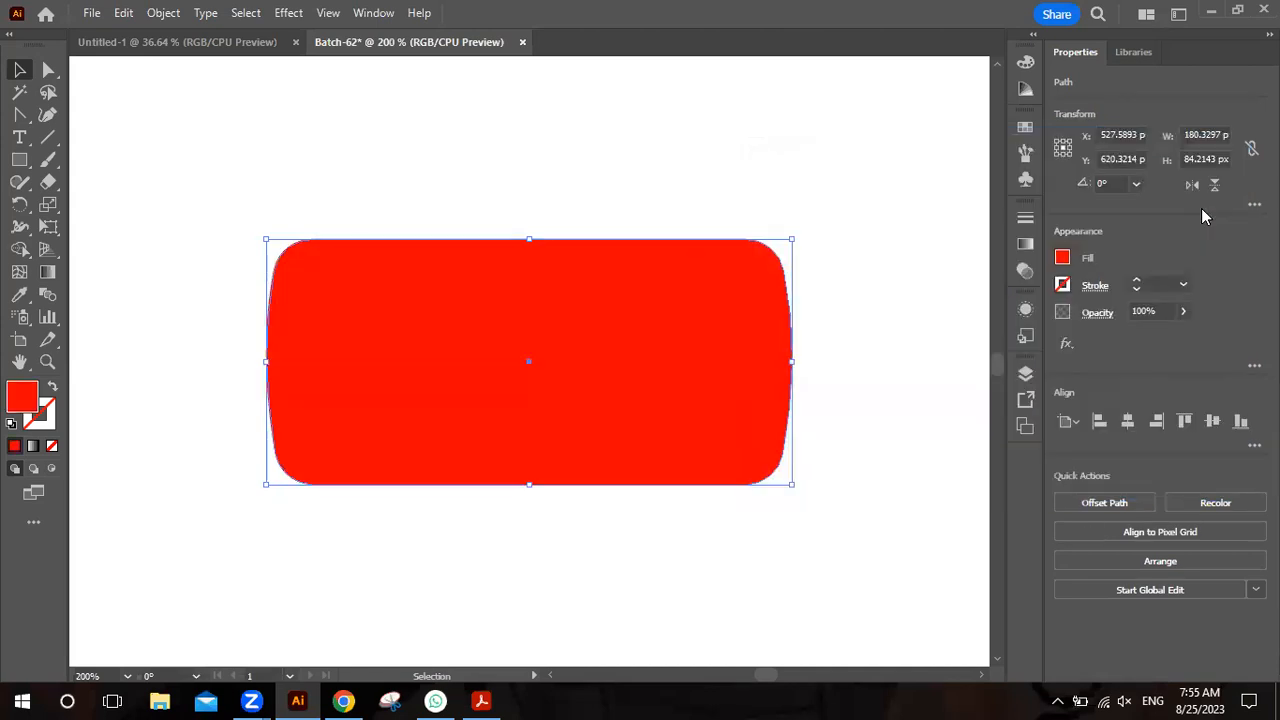
- Draw a red square of about 49.5 px per side in the empty area above the large rounded shape
click(26, 162)
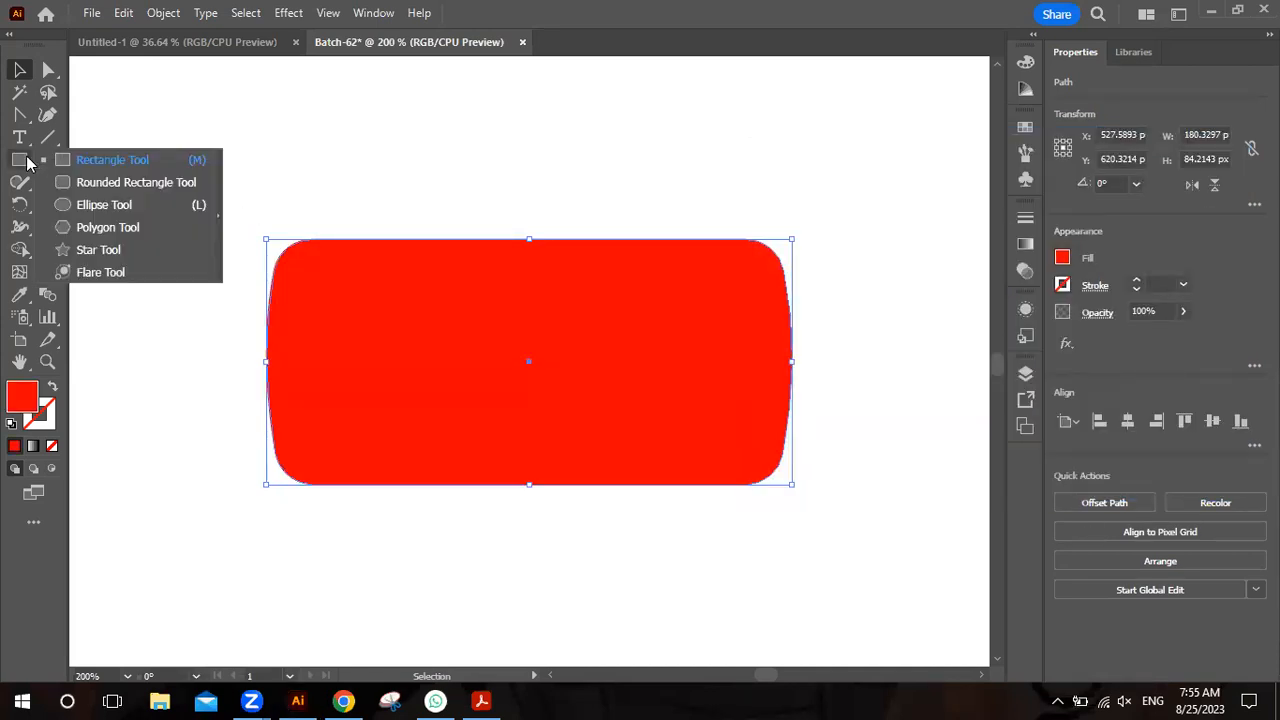
click(125, 228)
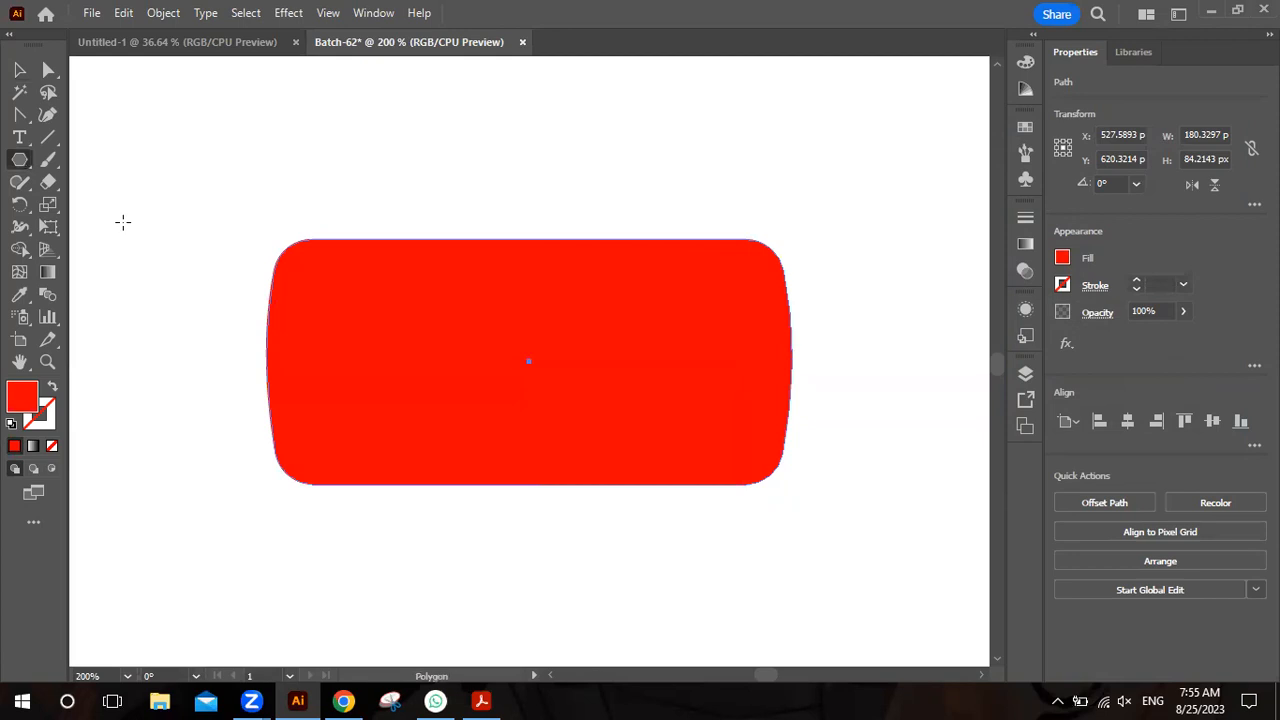
click(20, 161)
click(58, 161)
key(ctrl+a)
key(ctrl+minus)
key(h)
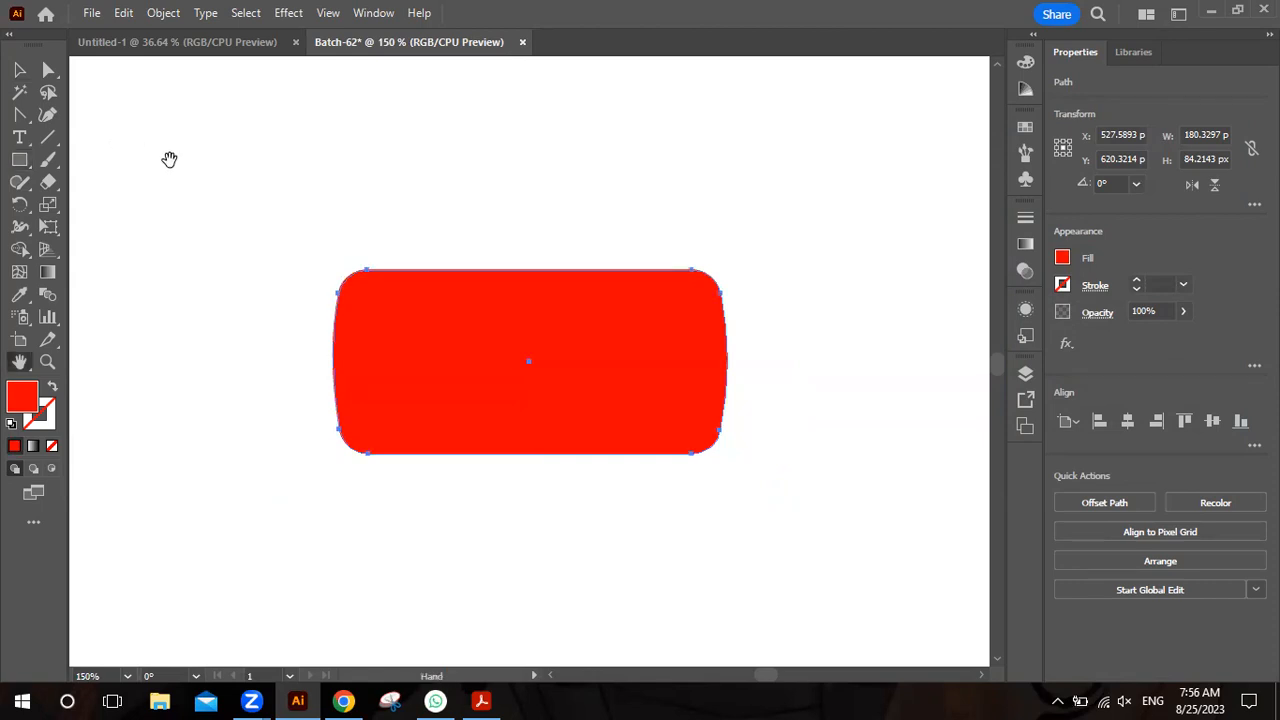
scroll(171, 160, up, 4)
click(19, 163)
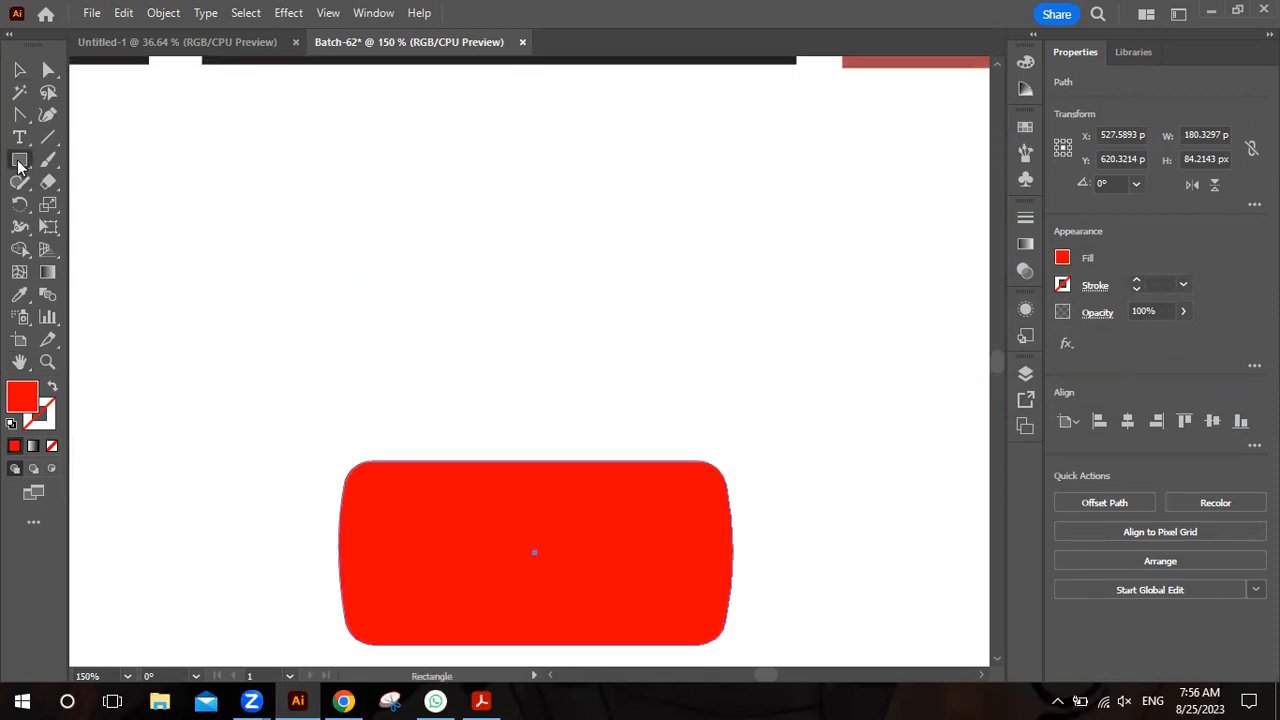
drag(111, 188, 221, 298)
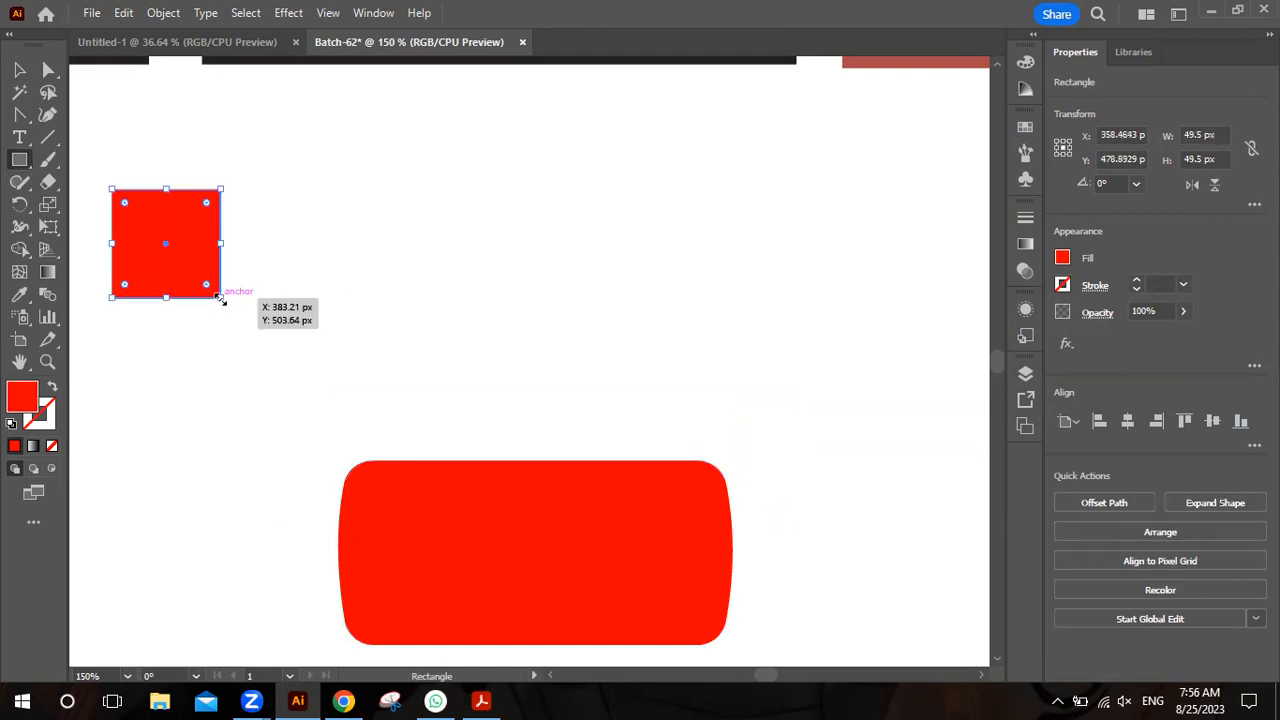
- Draw a red rounded square of about 51 px per side just right of the plain square with the Rounded Rectangle tool
click(19, 162)
click(86, 187)
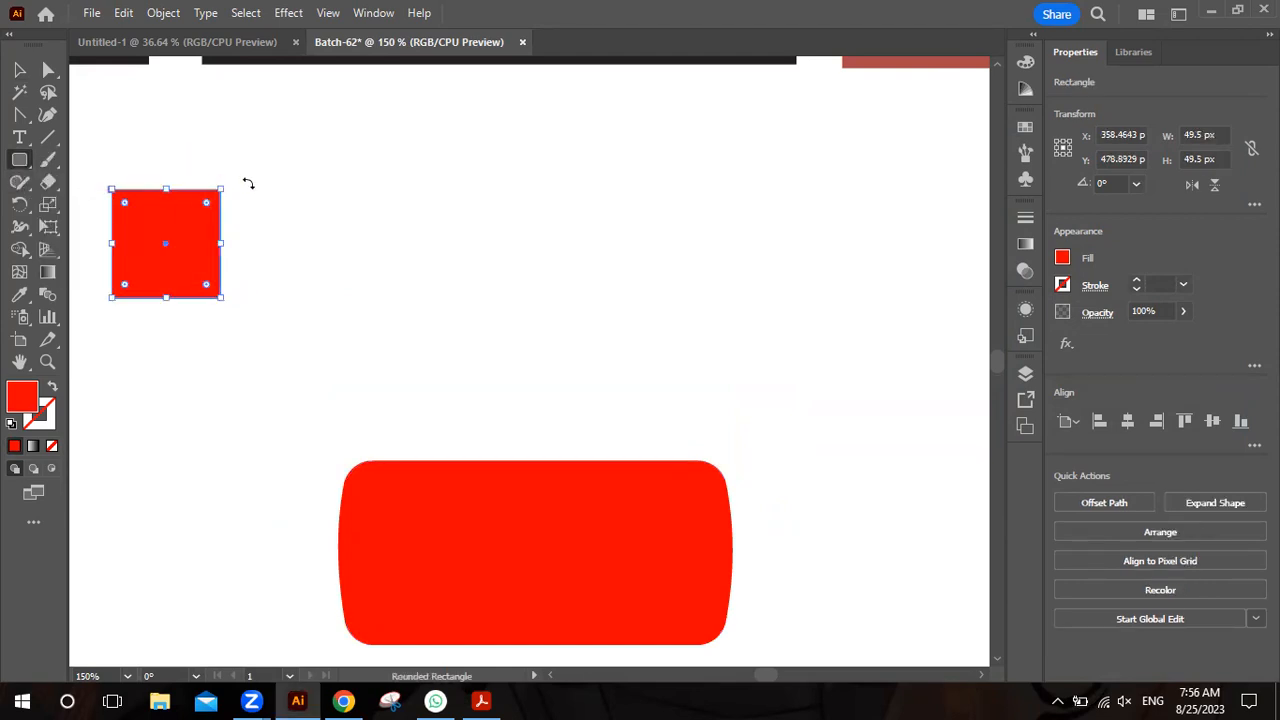
key(v)
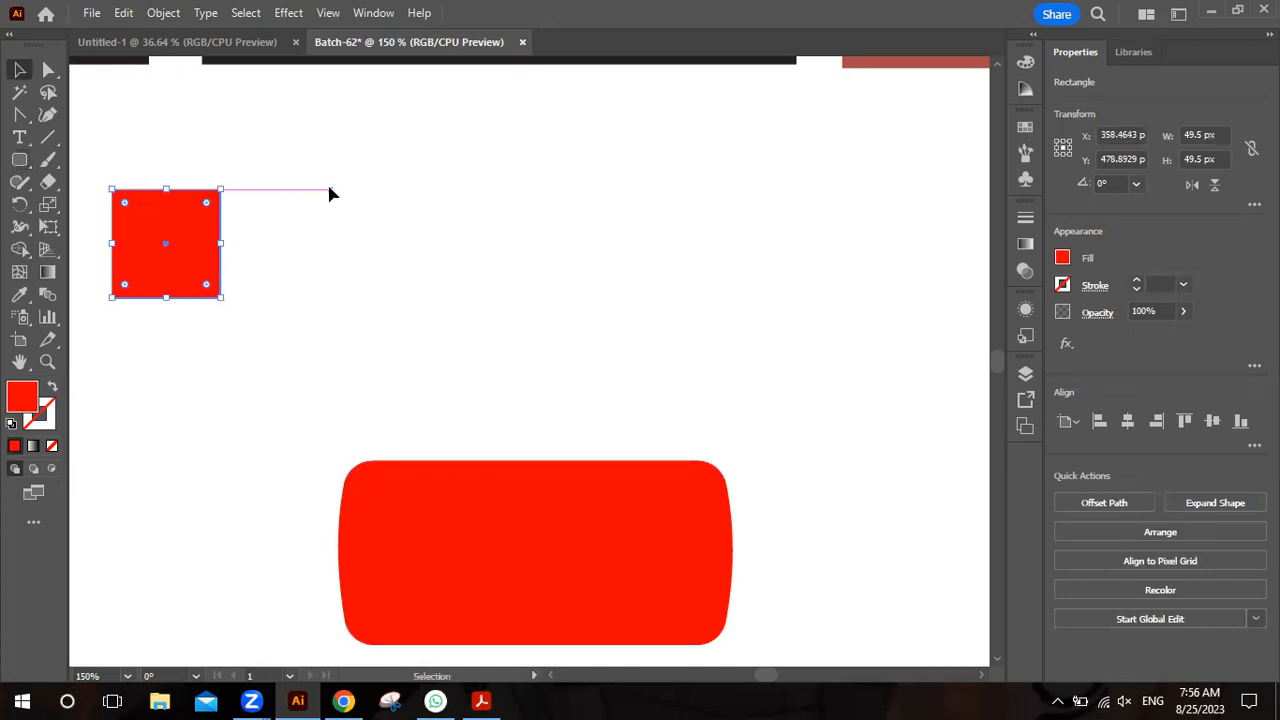
click(178, 141)
click(19, 160)
drag(250, 190, 363, 246)
key(v)
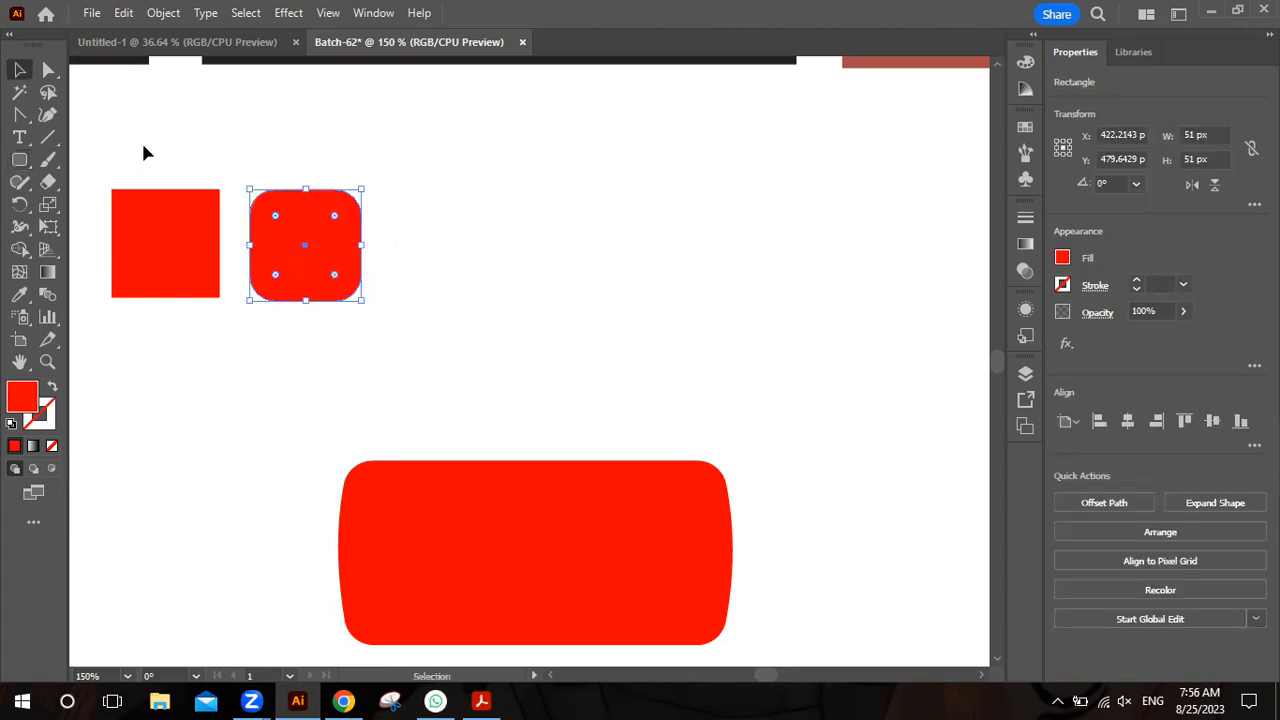
- Add a circle about 49.5 px in diameter and a hexagon about 61 px wide to the row, right of the rounded square
drag(22, 163, 71, 205)
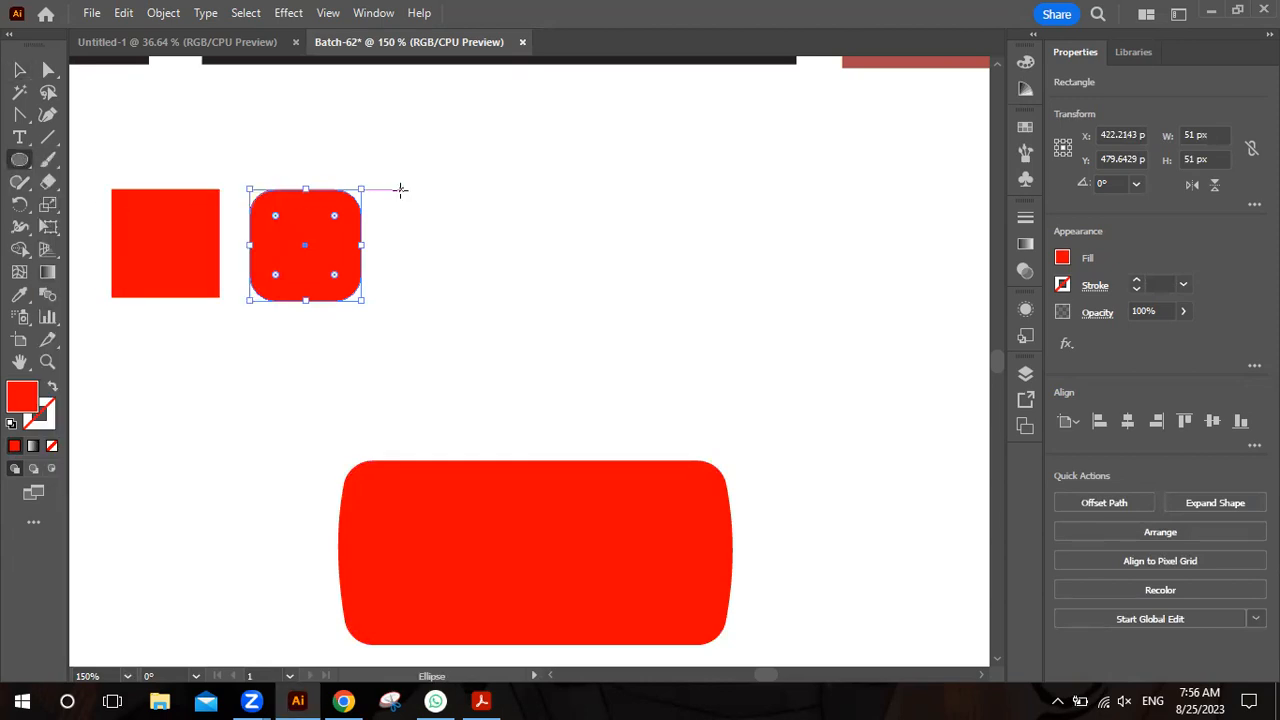
drag(402, 189, 511, 297)
drag(19, 162, 106, 226)
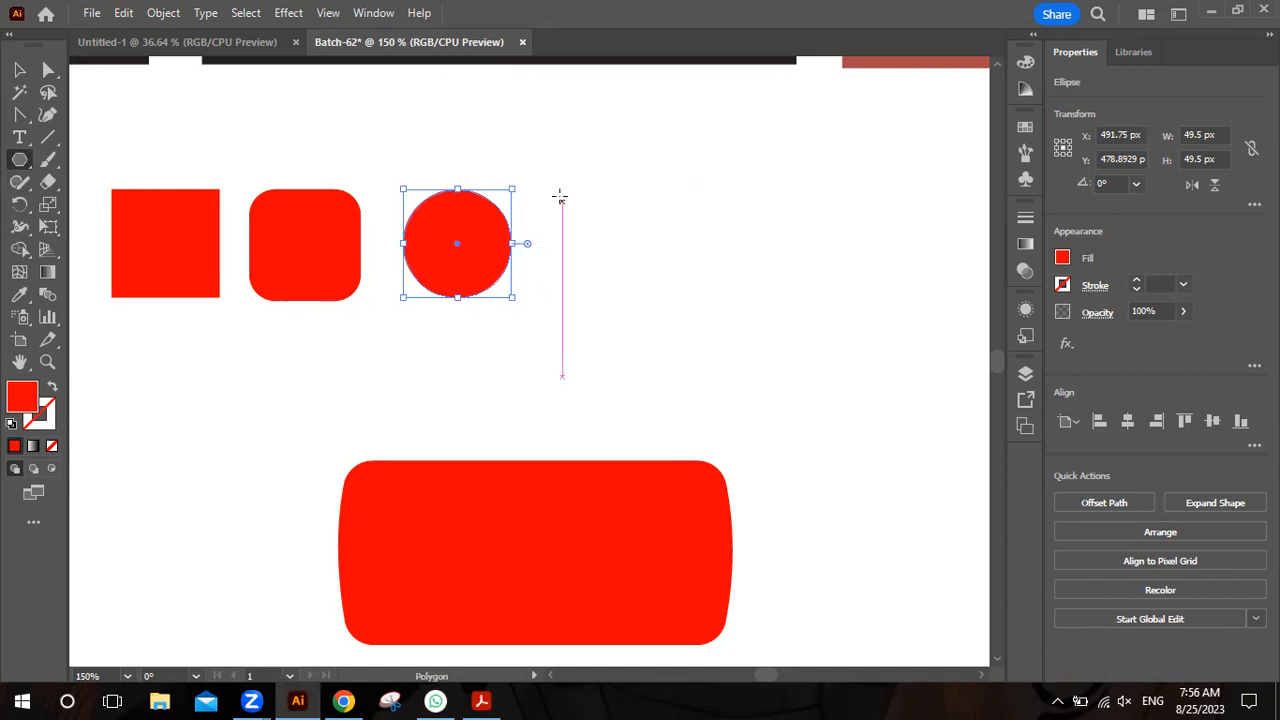
drag(551, 189, 606, 240)
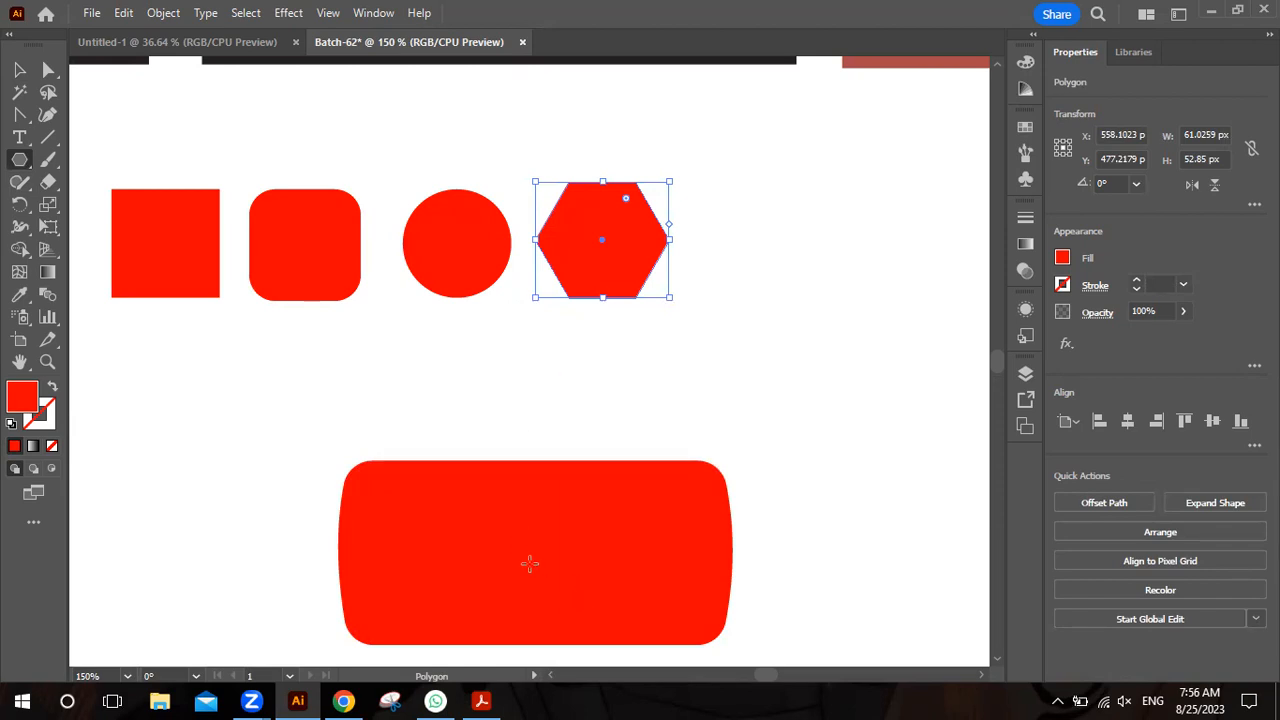
- Create a triangle below the circle as a polygon with 3 sides and a radius of 30.513 px
click(438, 385)
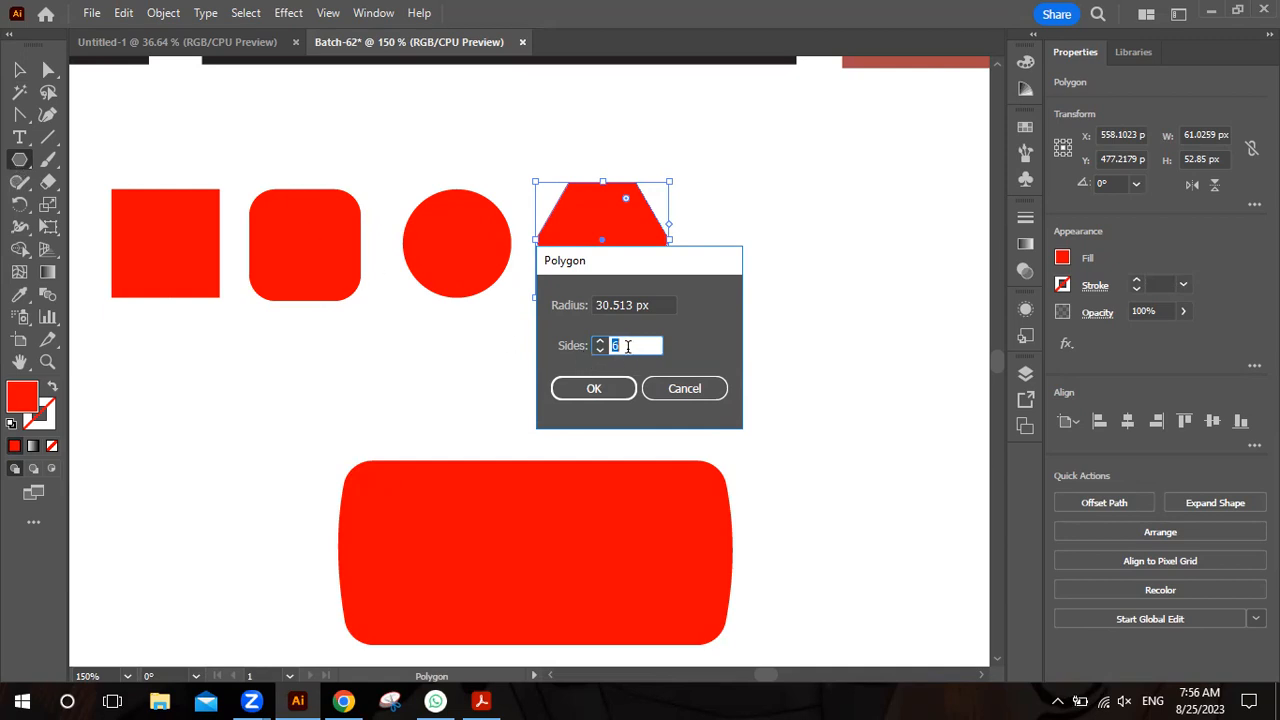
click(597, 389)
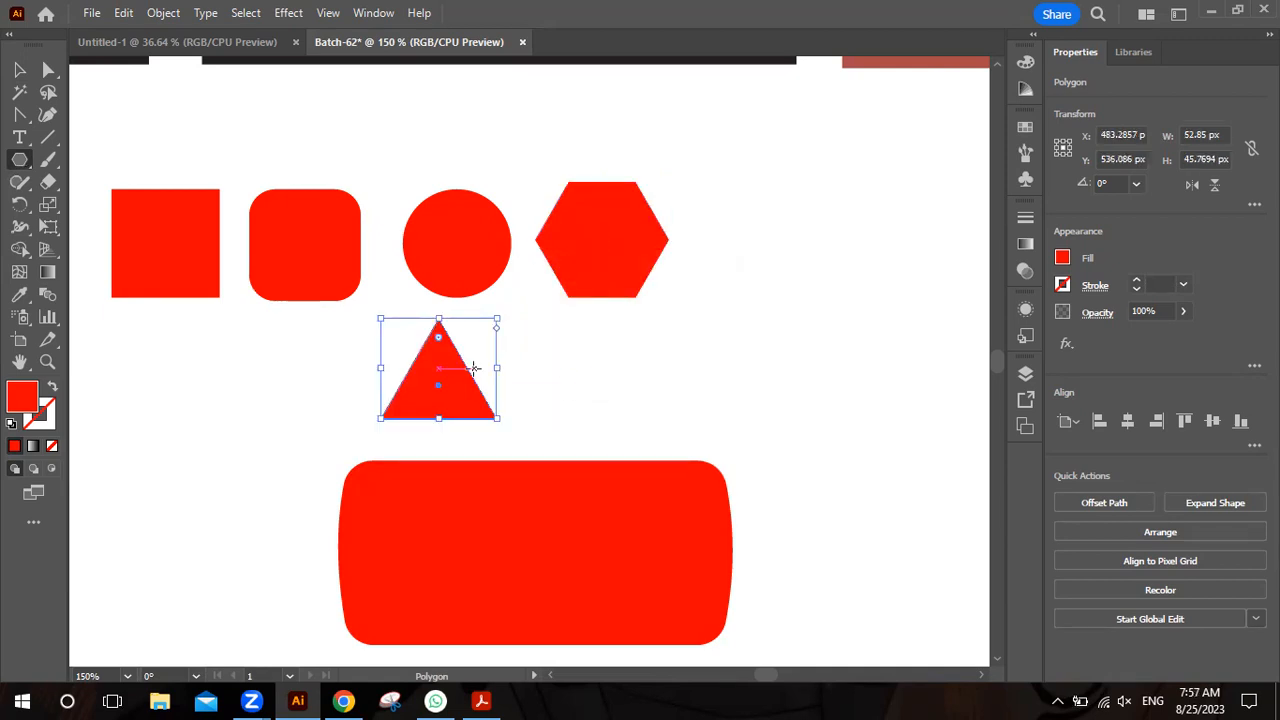
- Rotate the triangle to 270° so it points right, move it onto the middle of the large rounded shape, and deselect it
drag(500, 309, 523, 443)
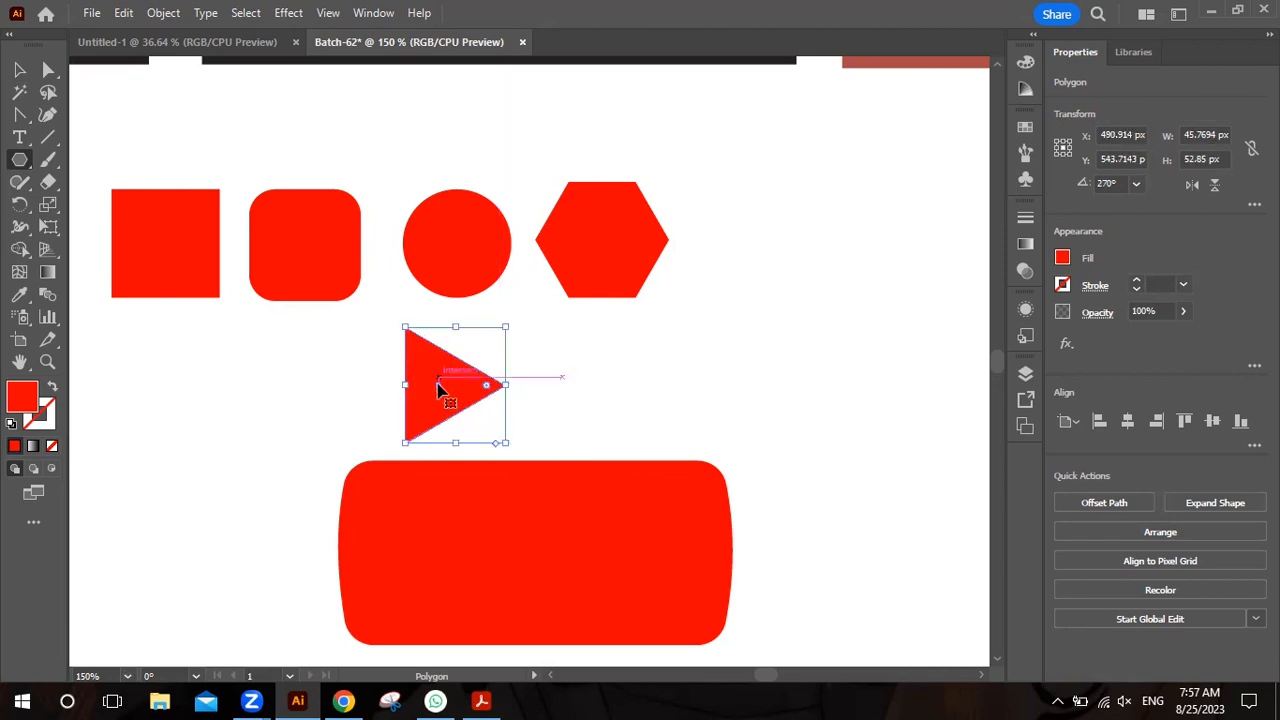
drag(438, 393, 533, 552)
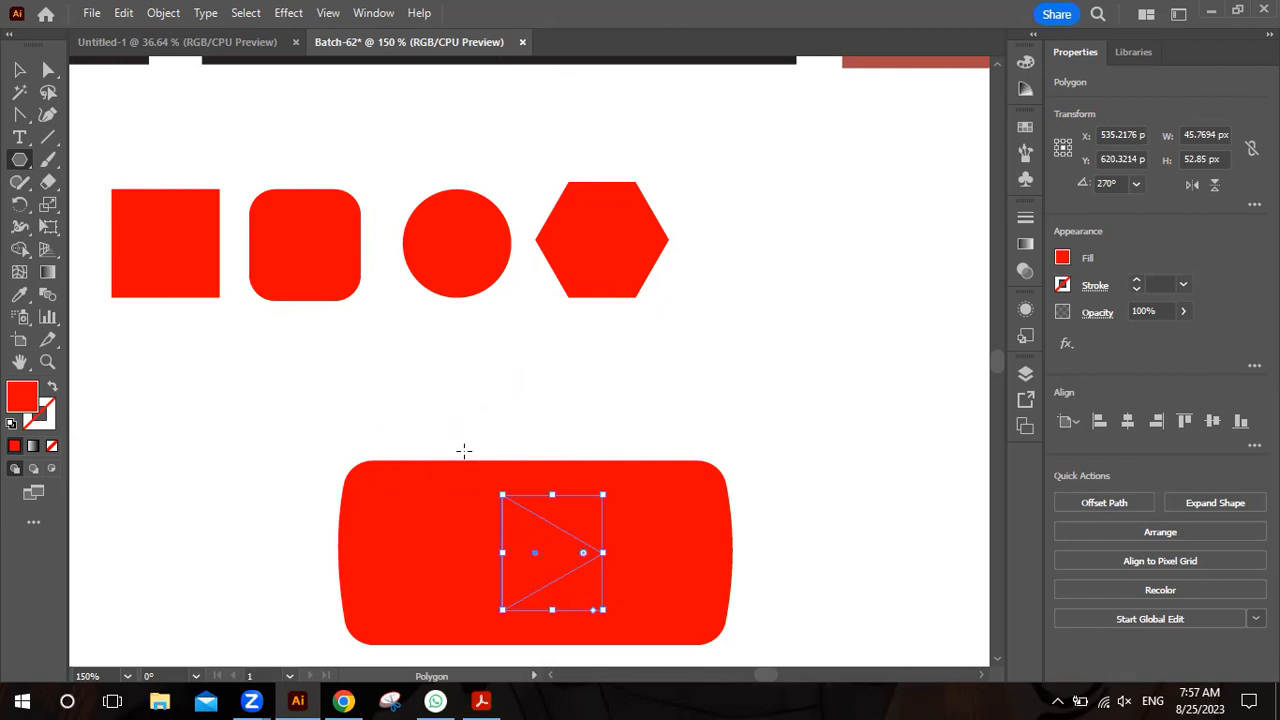
click(465, 452)
click(714, 390)
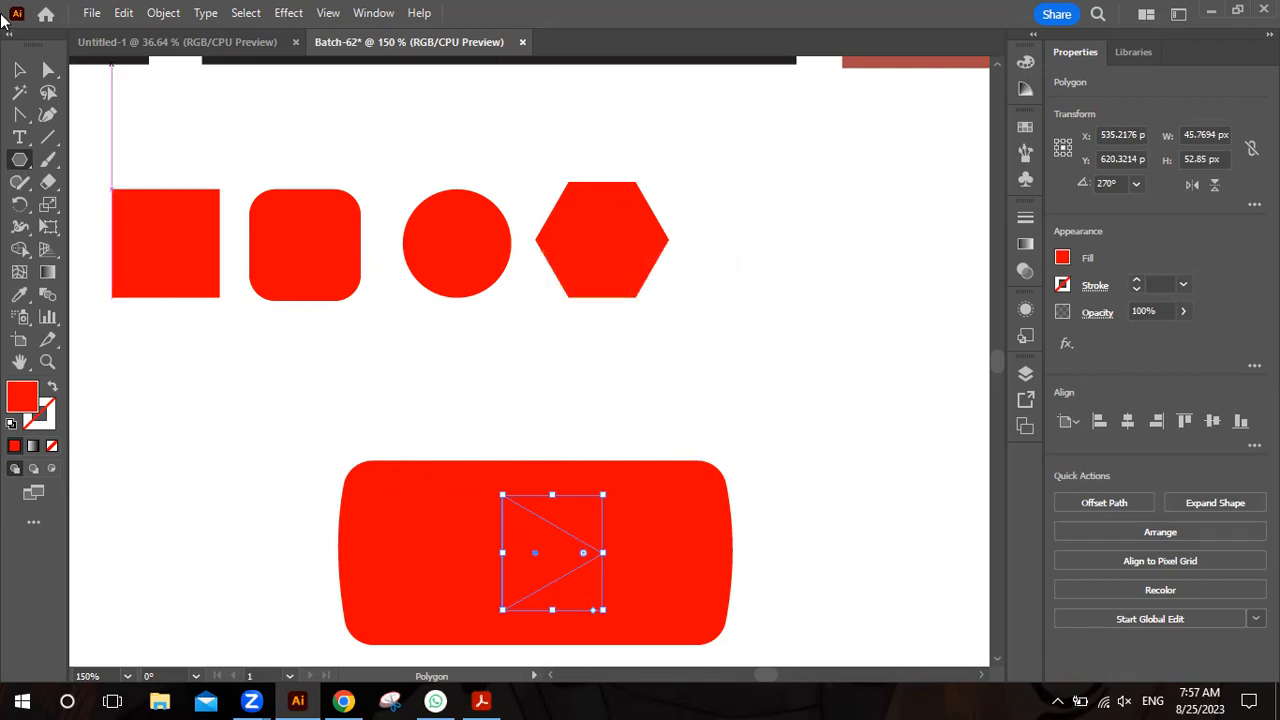
click(20, 70)
click(299, 315)
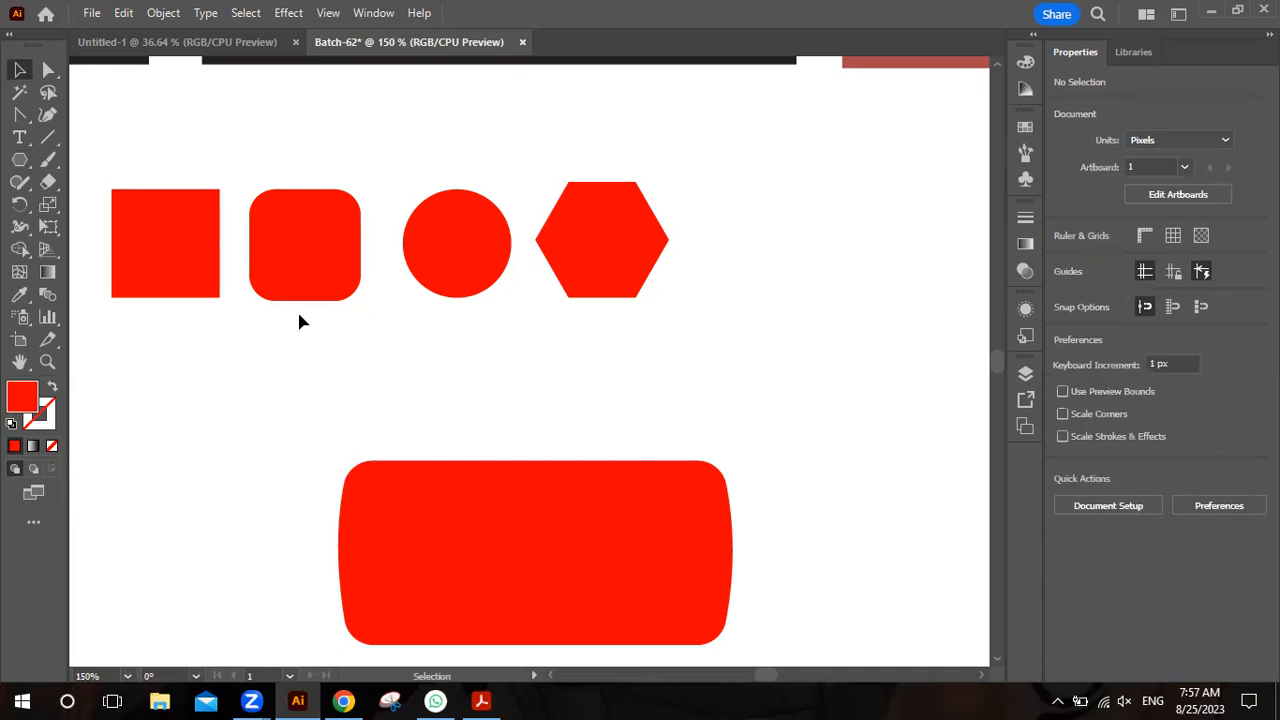
- Draw a red five-pointed star about 63 px wide with the Star tool and place it right of the hexagon
click(17, 157)
click(126, 252)
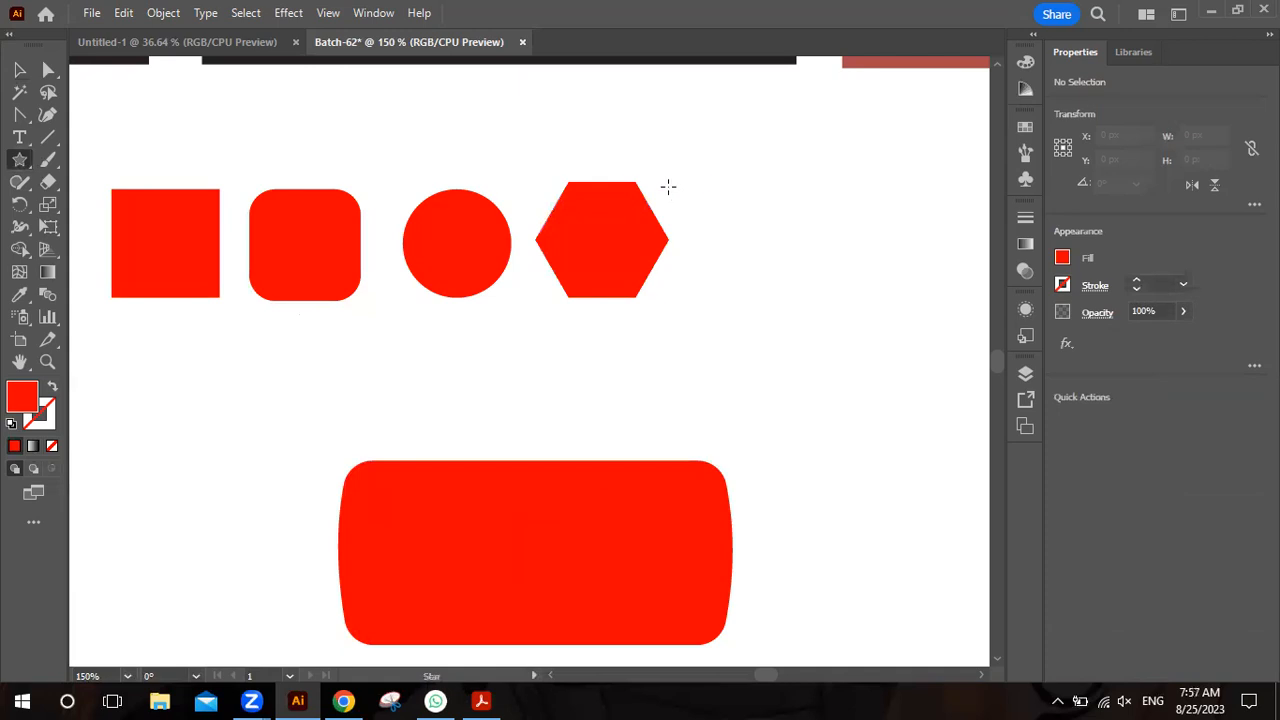
drag(707, 187, 757, 235)
key(v)
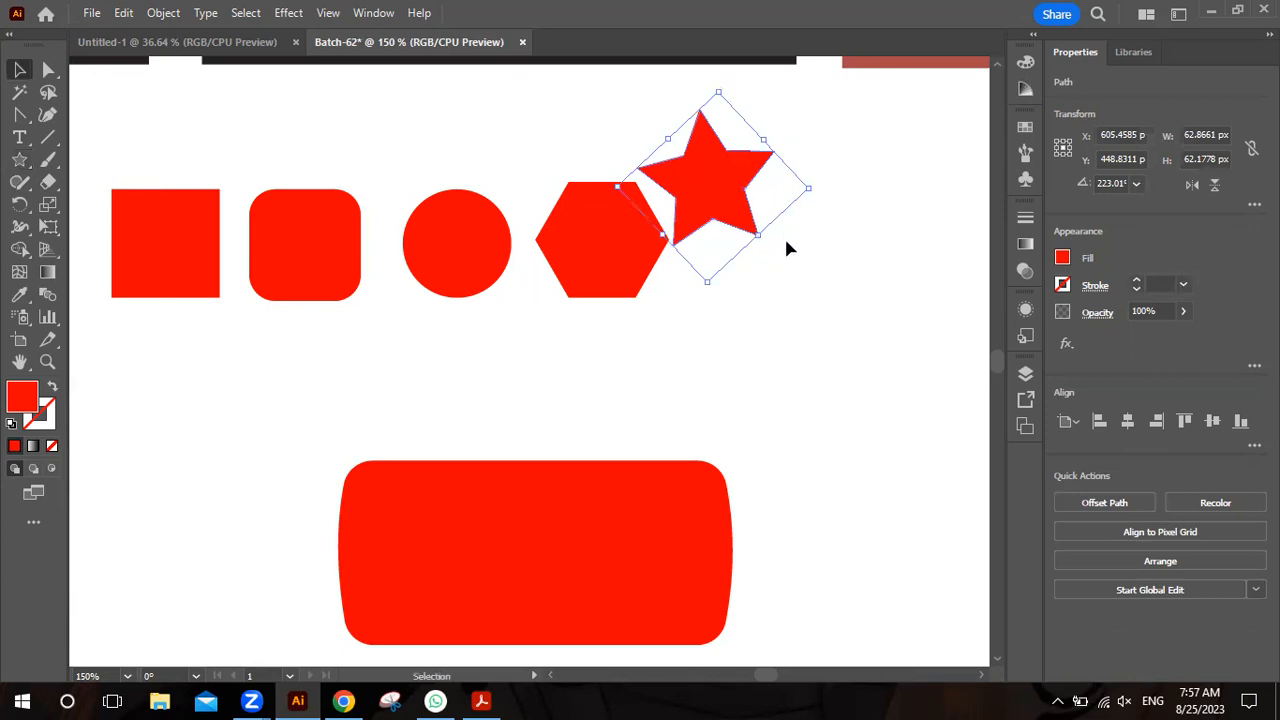
drag(718, 176, 750, 222)
- Select the large rounded shape together with the triangle, try the Unite pathfinder operation on them, and undo it
drag(363, 437, 690, 610)
key(a)
key(ctrl+equal)
key(v)
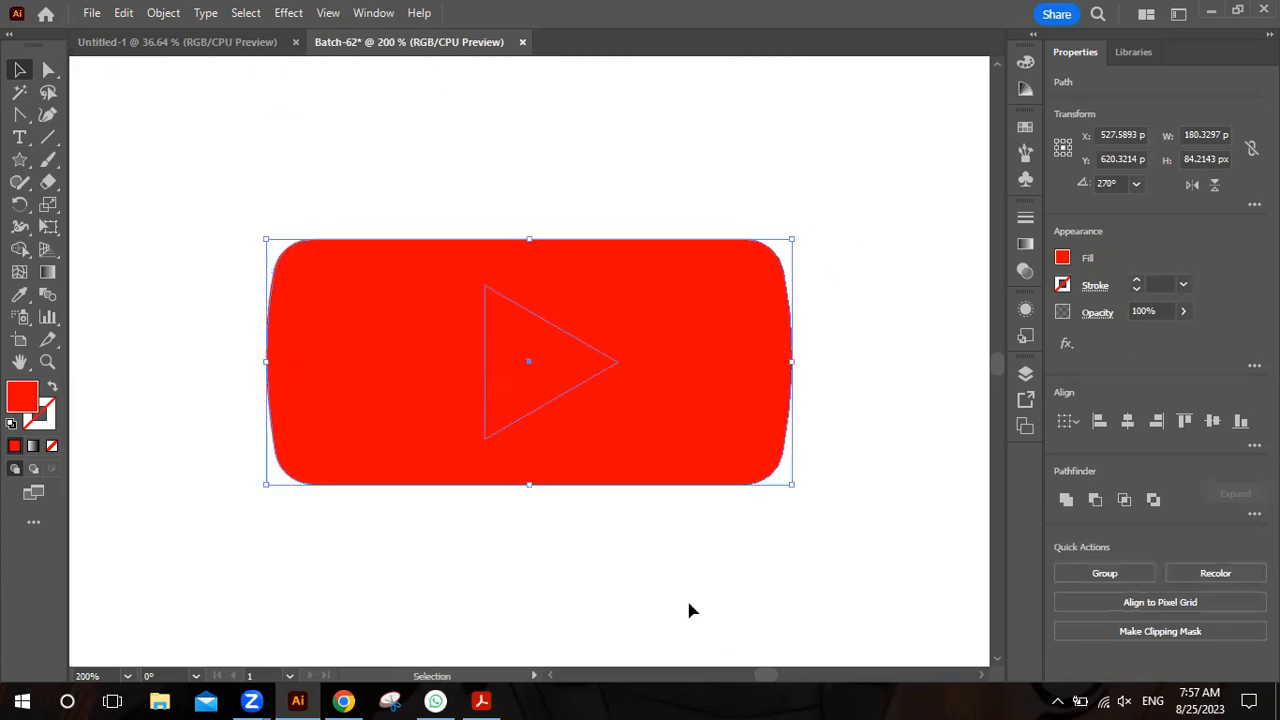
click(1067, 500)
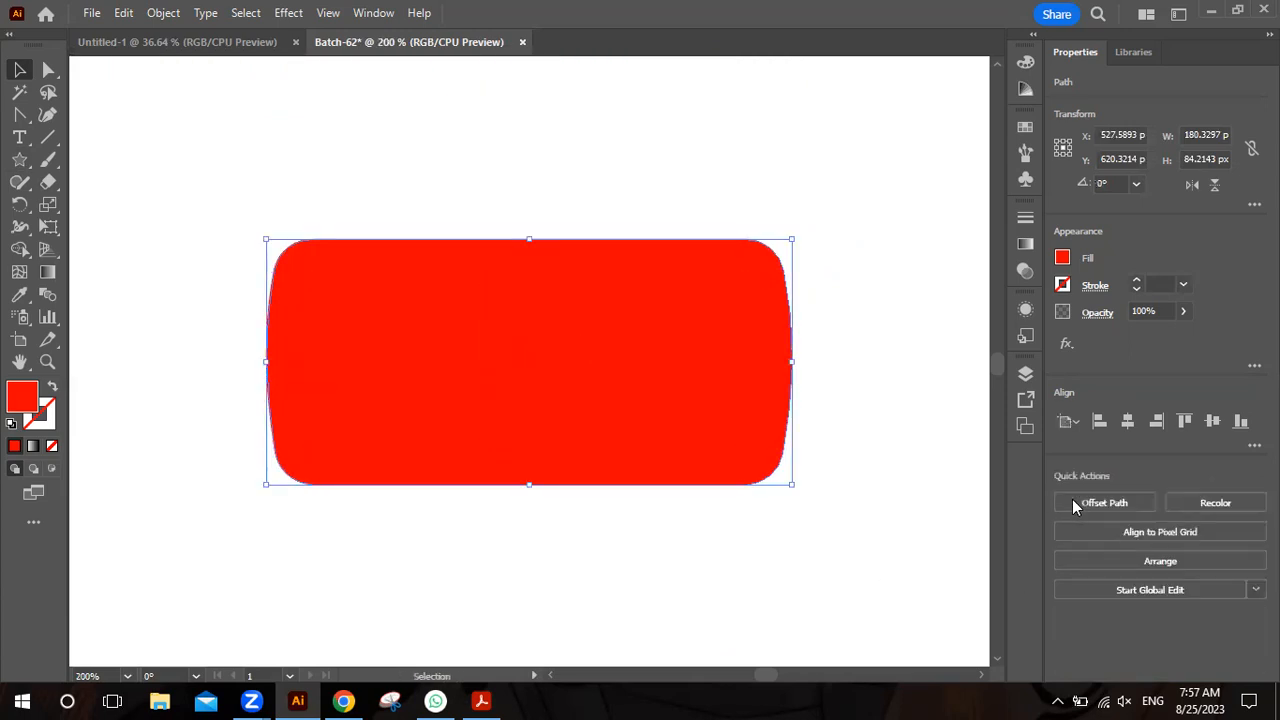
key(ctrl+z)
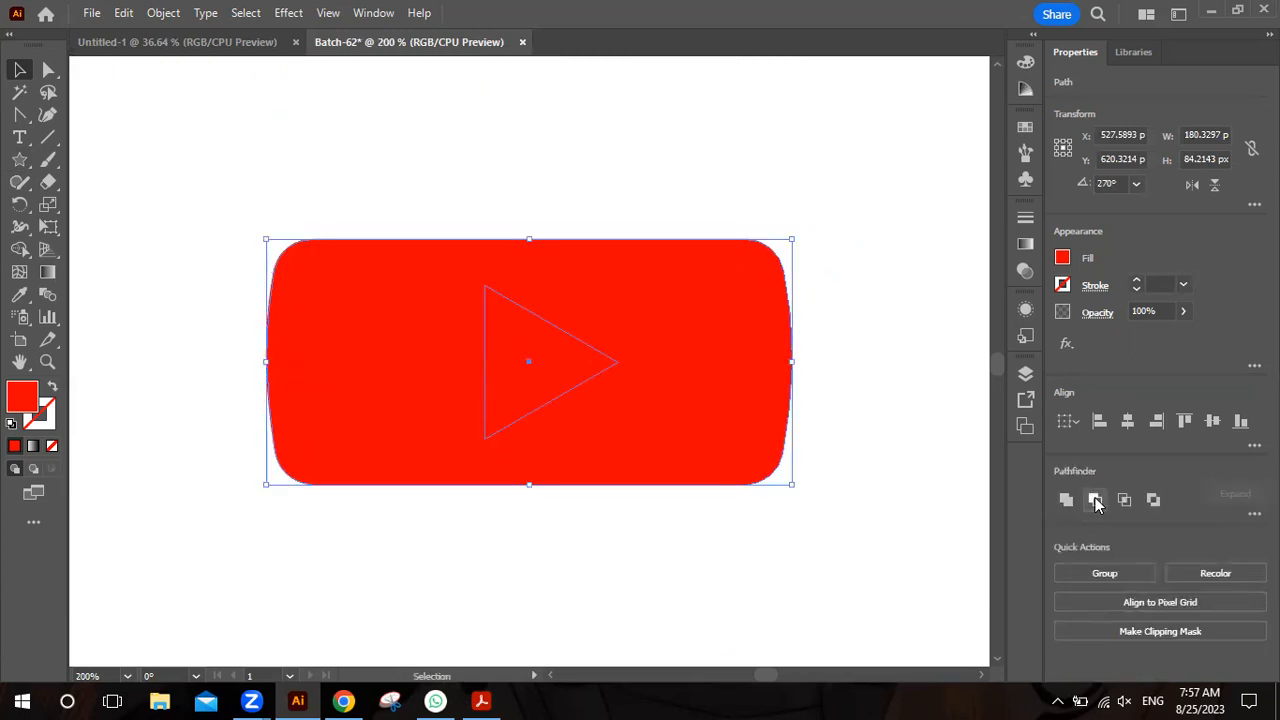
- Try the Minus Front and Intersect pathfinder operations on the rounded shape and triangle, undoing each one
click(1097, 503)
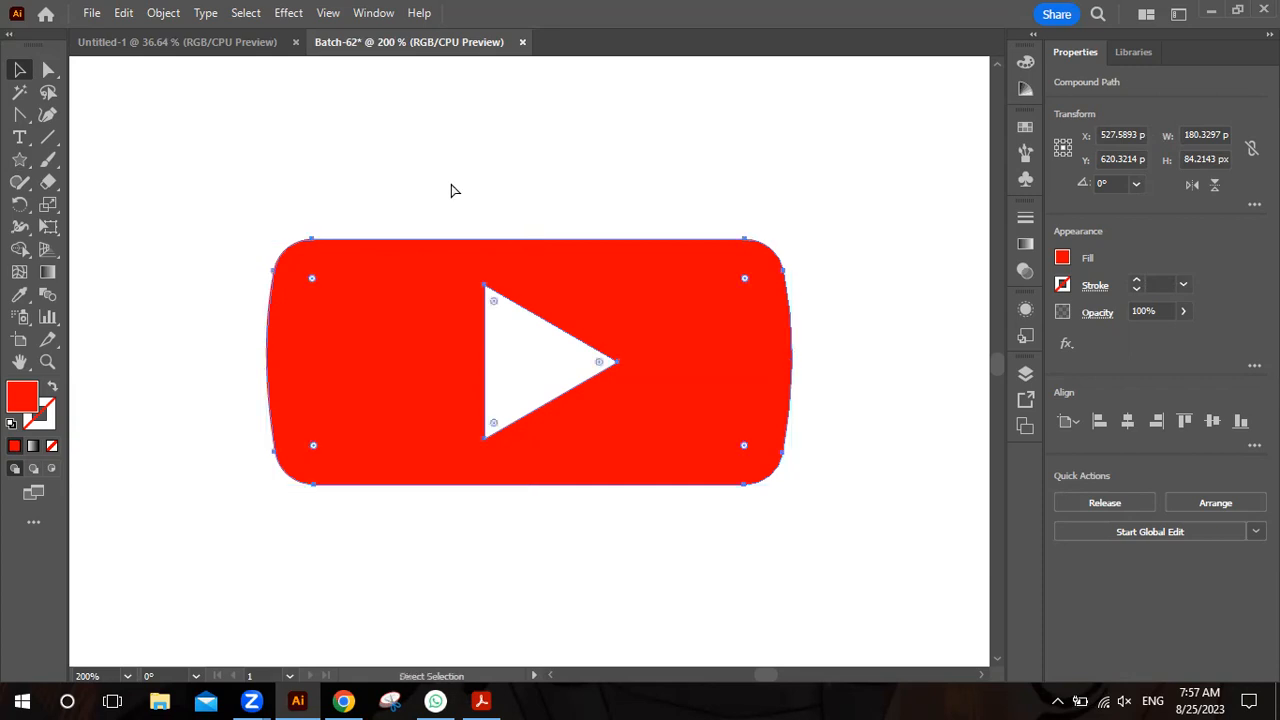
key(ctrl+alt+shift+8)
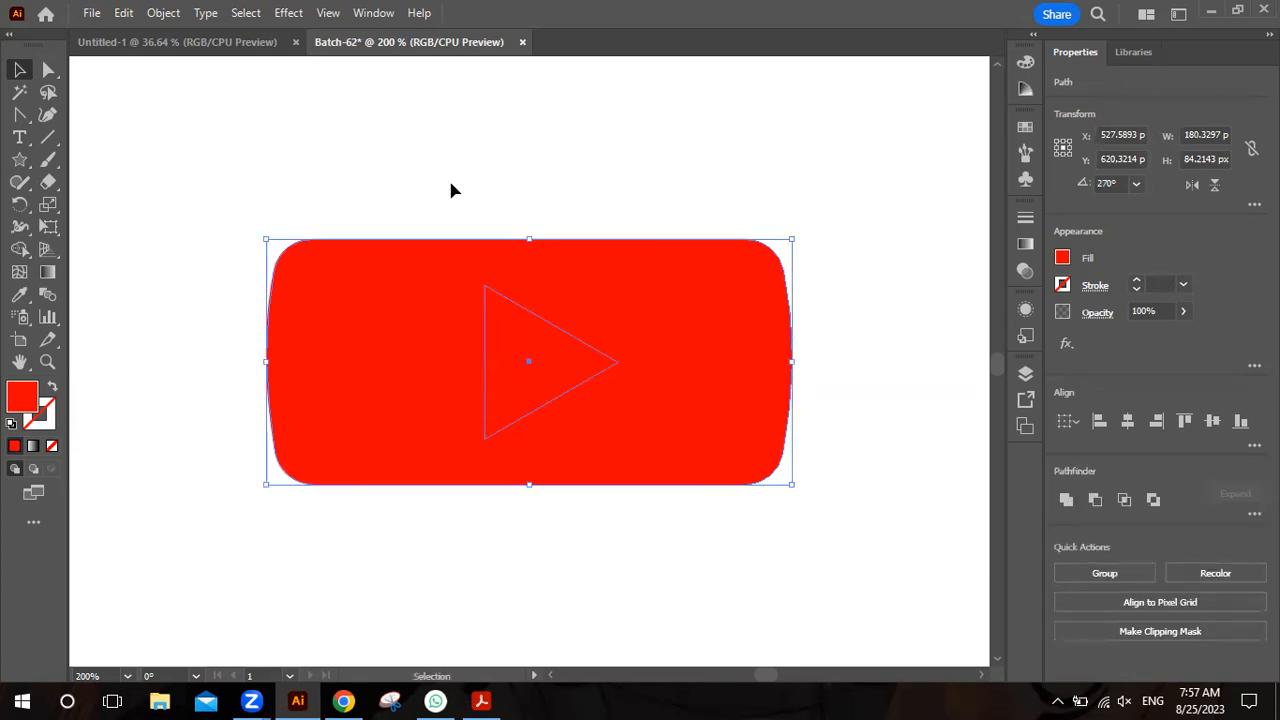
click(1123, 499)
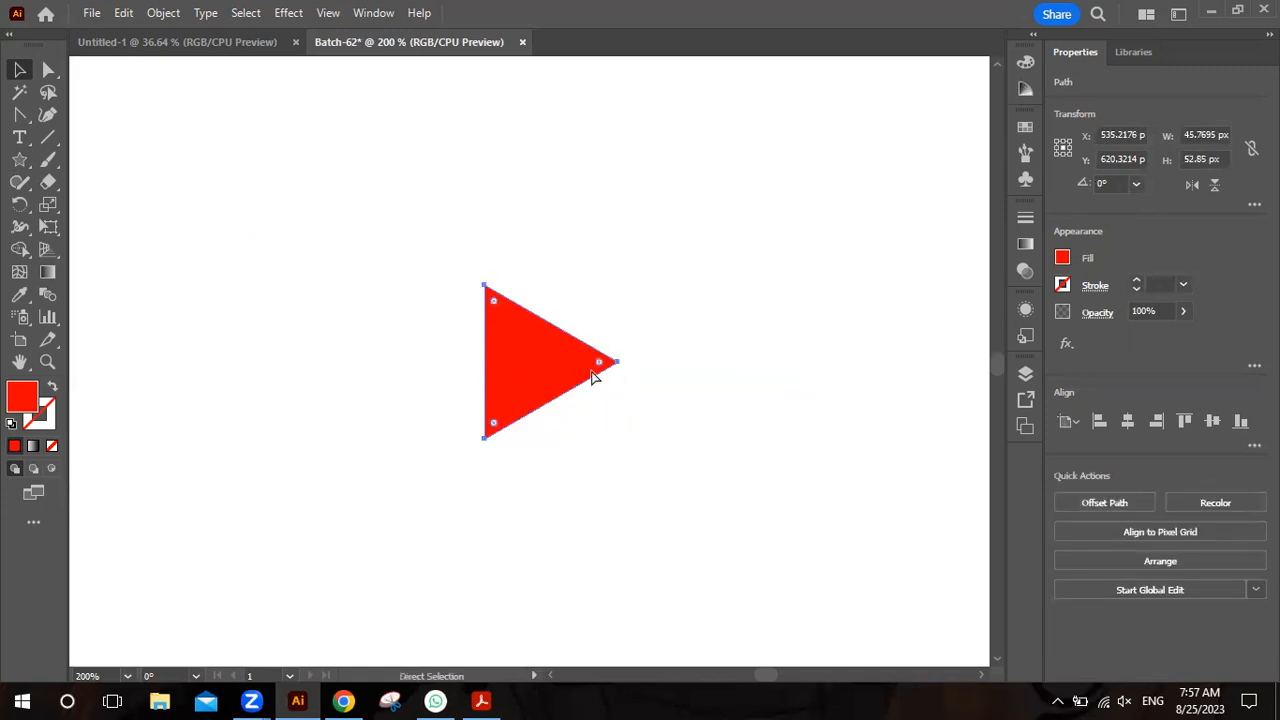
key(ctrl+z)
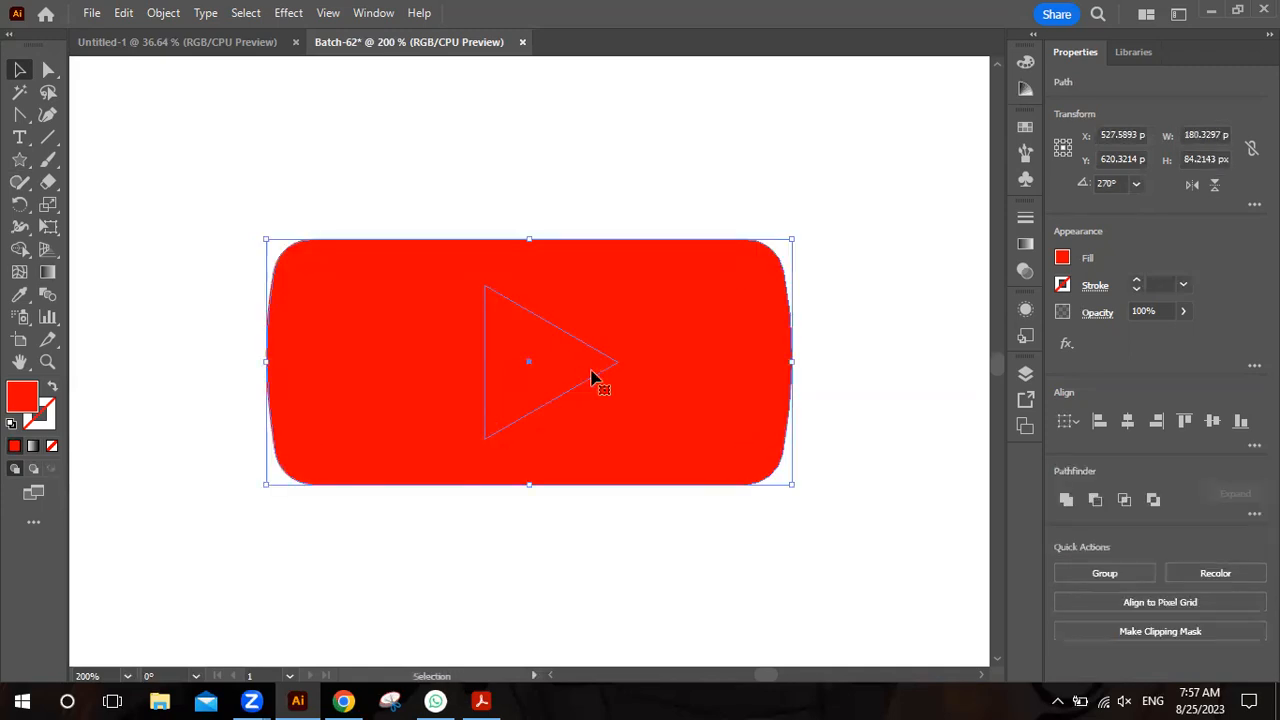
- Cut the triangle out of the large rounded shape with the Exclude pathfinder operation
click(1152, 500)
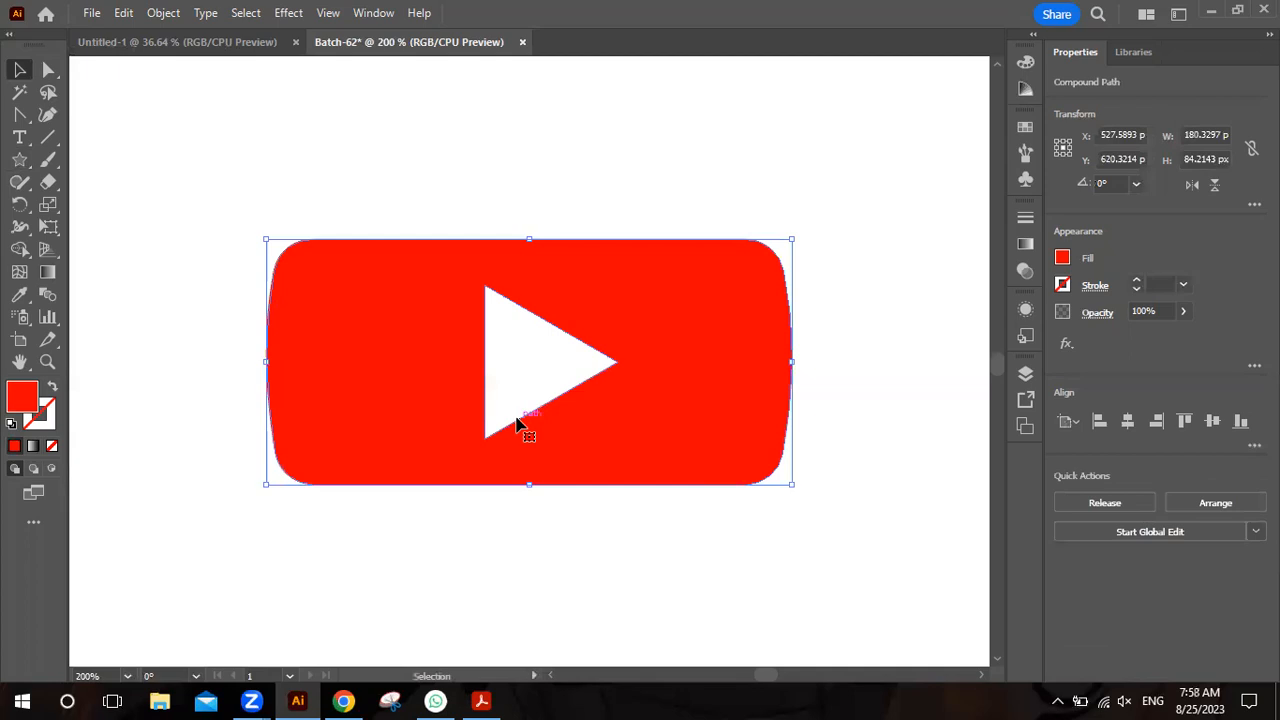
key(ctrl+minus)
key(ctrl+minus)
key(ctrl+minus)
key(ctrl+minus)
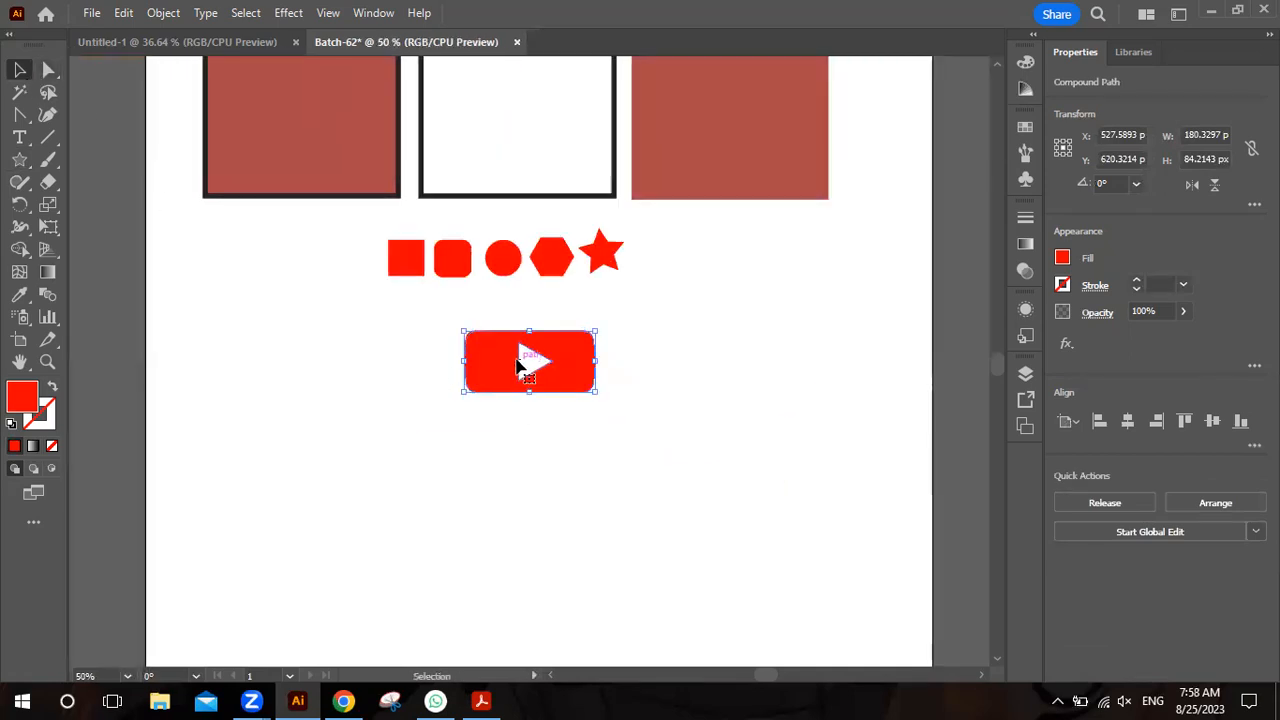
- Move the cut-out shape onto the dark pasteboard beside the artboard, and undo both the move and the Exclude operation
drag(560, 347, 107, 334)
key(h)
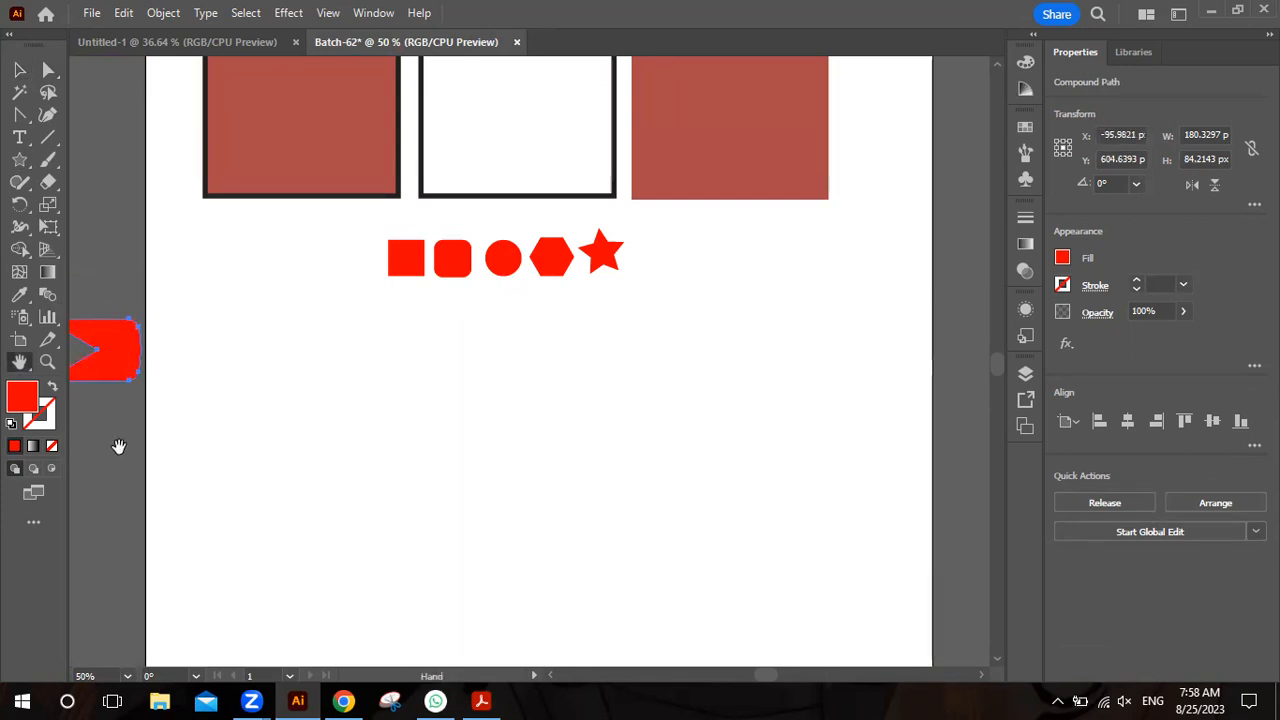
drag(118, 446, 309, 451)
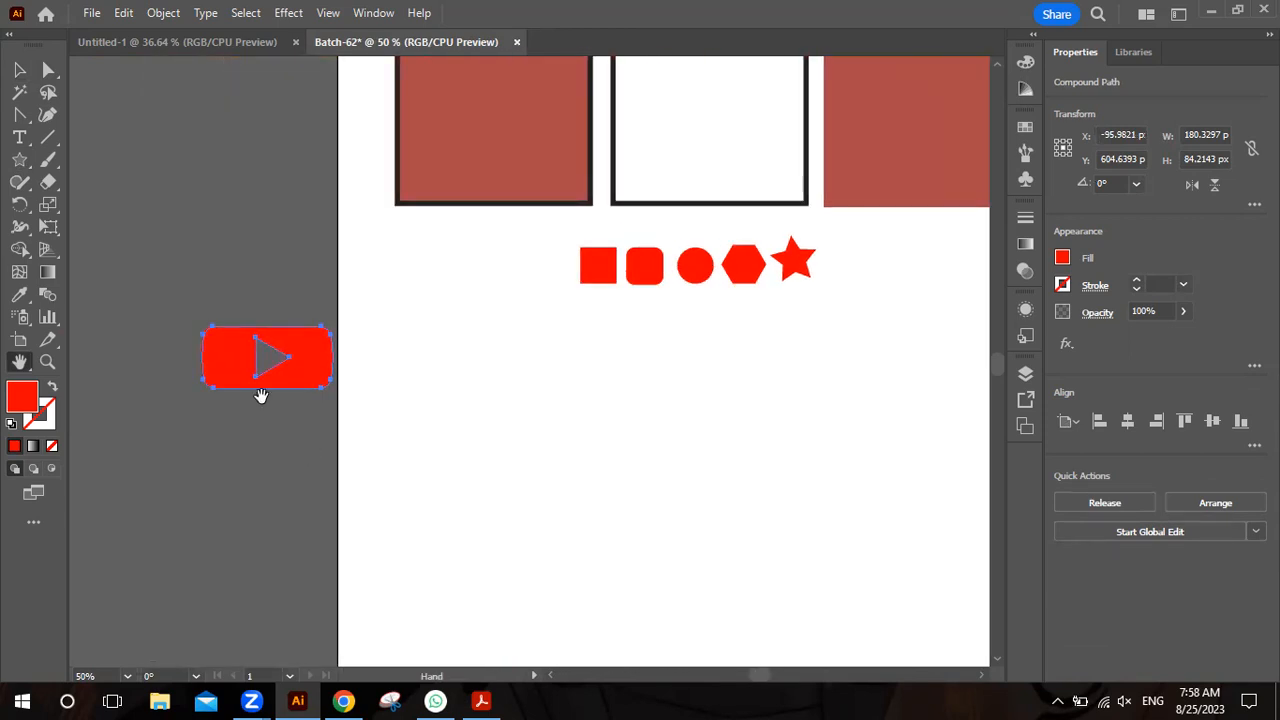
key(v)
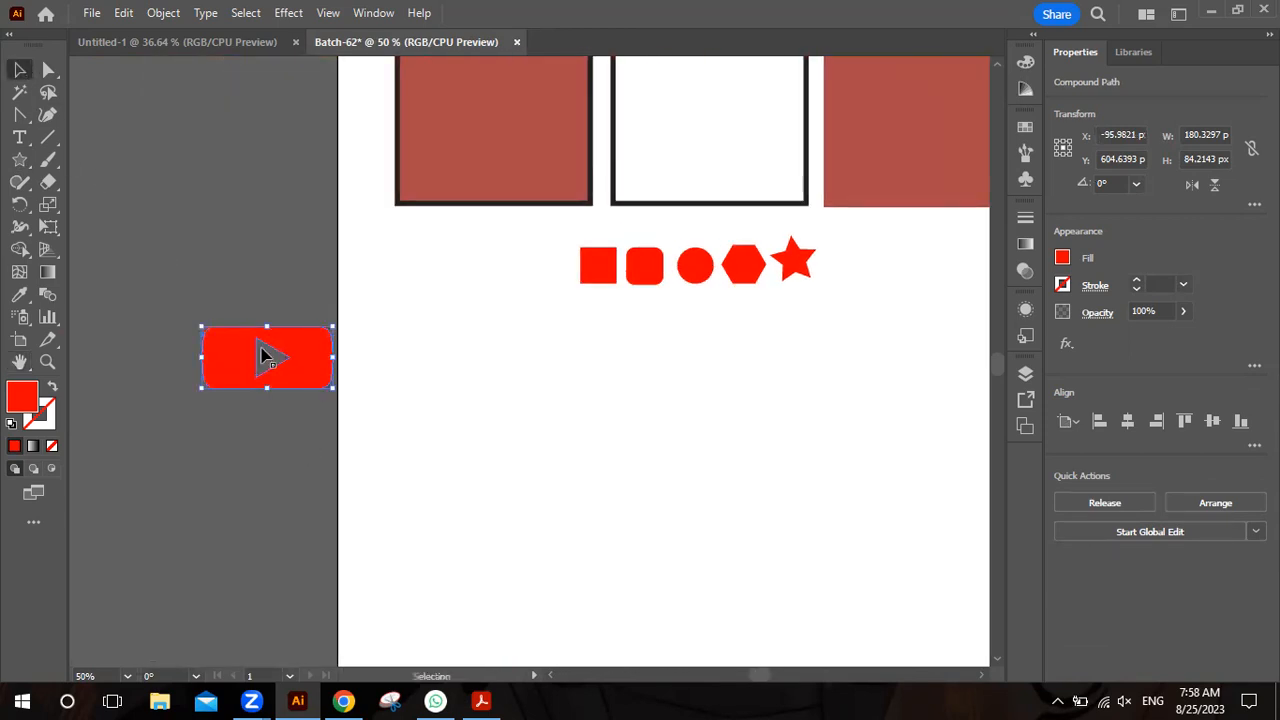
drag(306, 366, 757, 457)
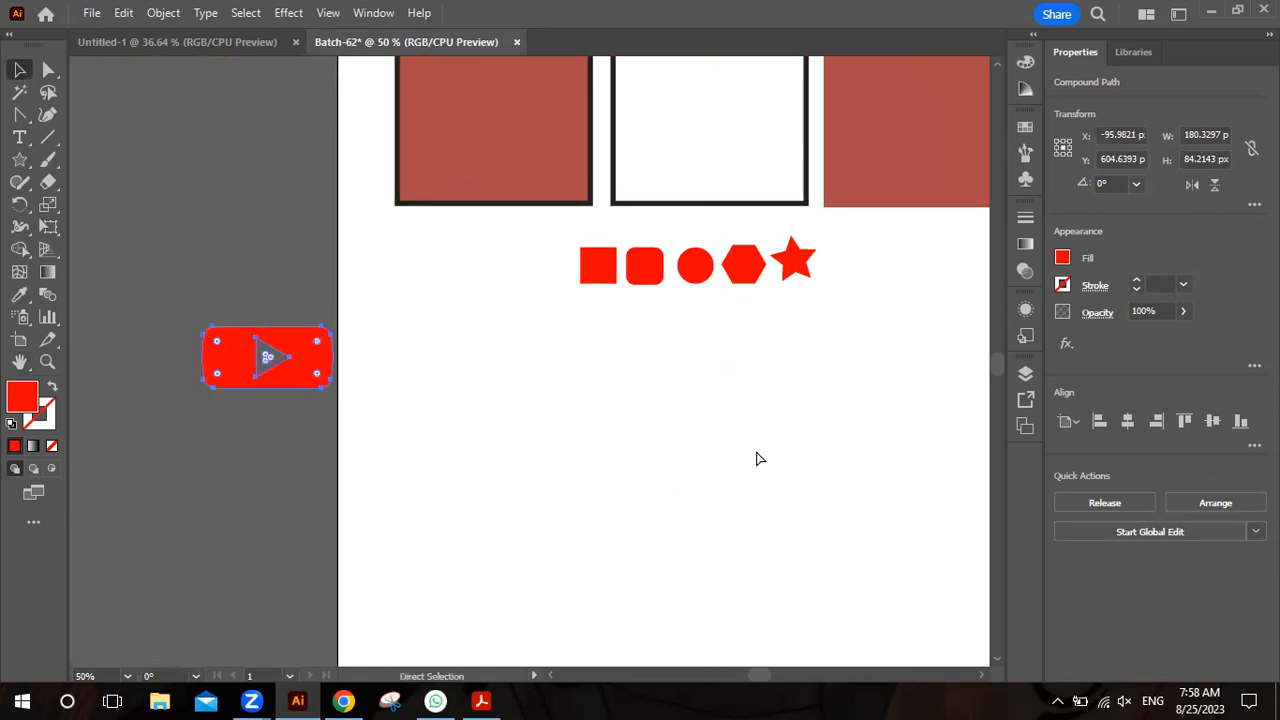
click(571, 361)
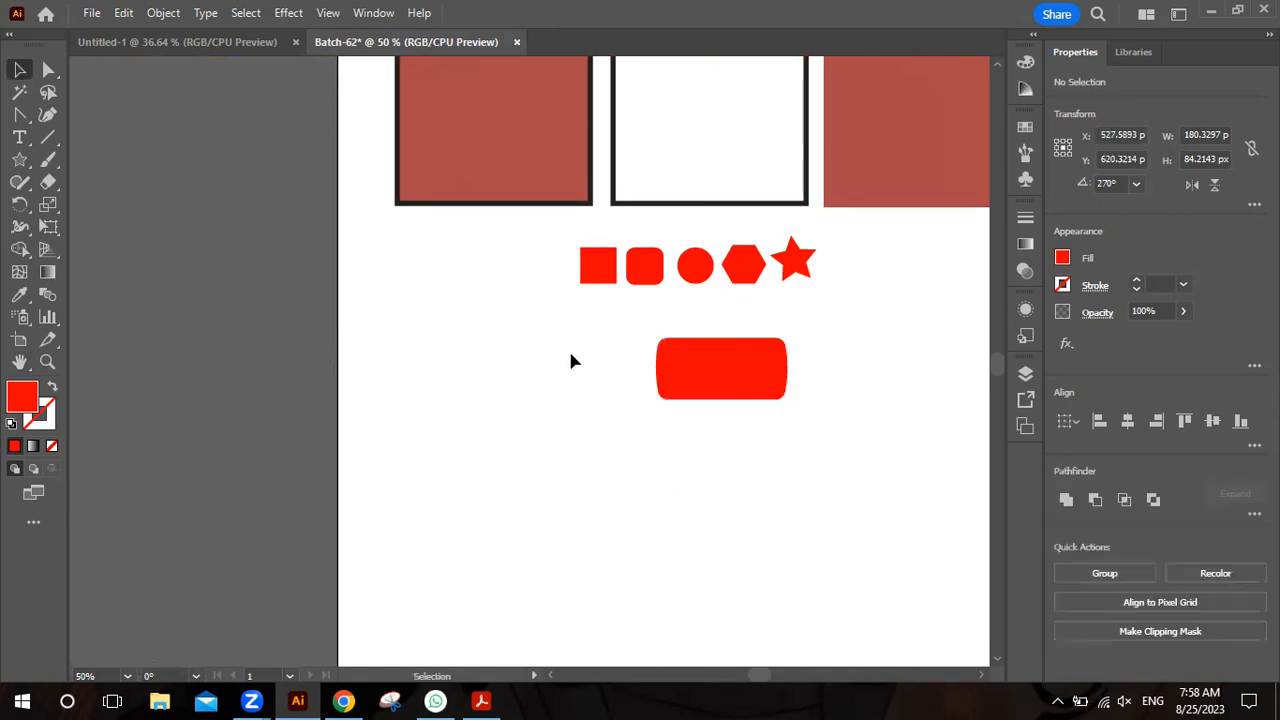
- Set the fill of the triangle inside the large rounded shape to white (ffffff)
click(726, 368)
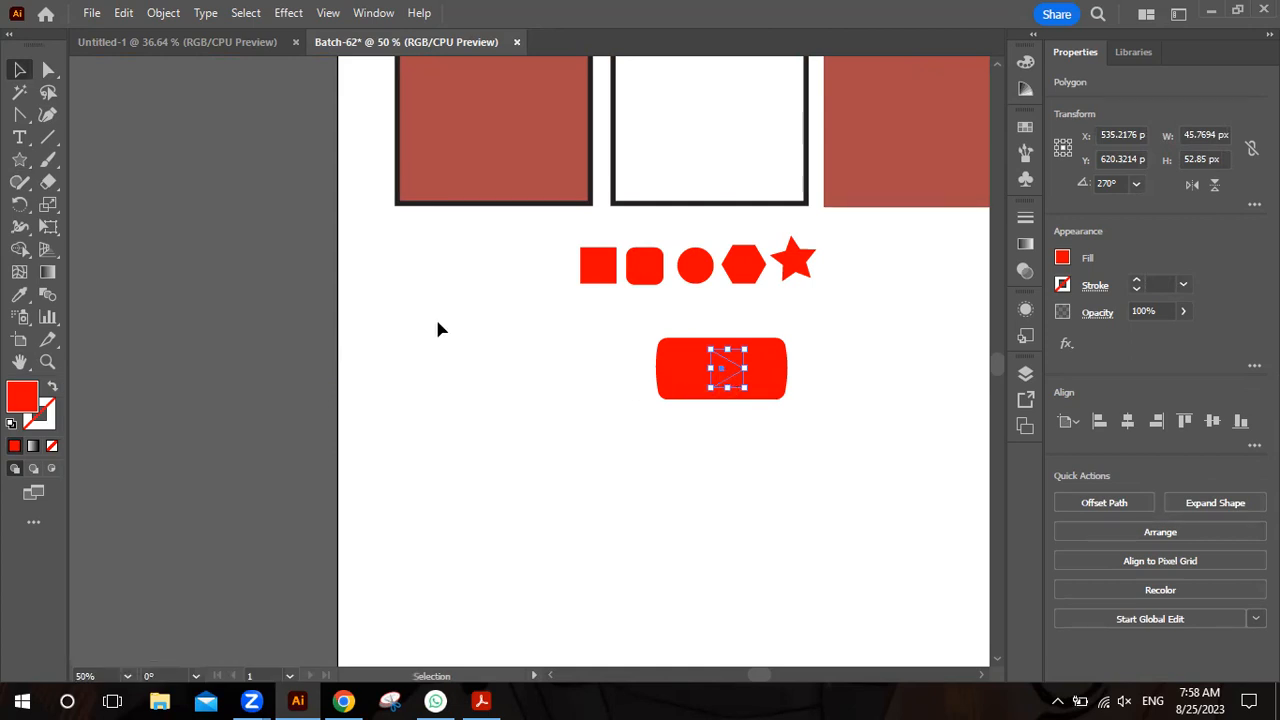
key(ctrl+equal)
key(ctrl+equal)
key(ctrl+equal)
key(ctrl+equal)
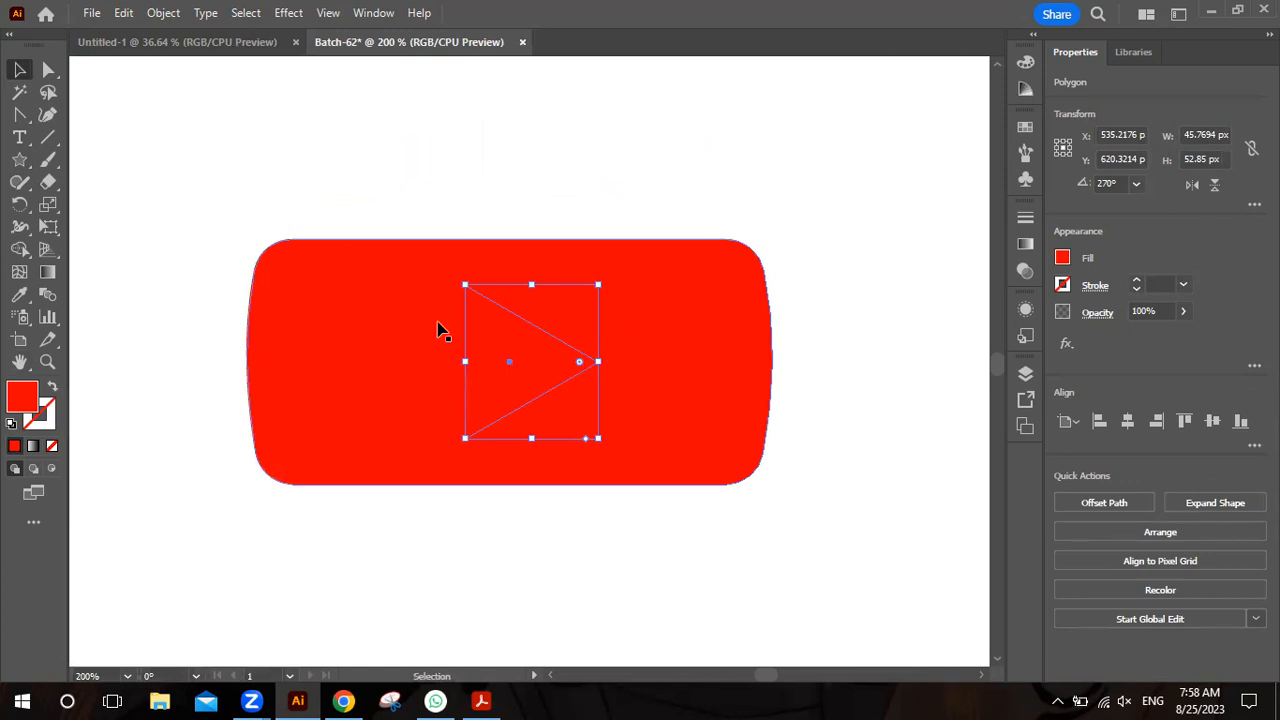
double_click(28, 393)
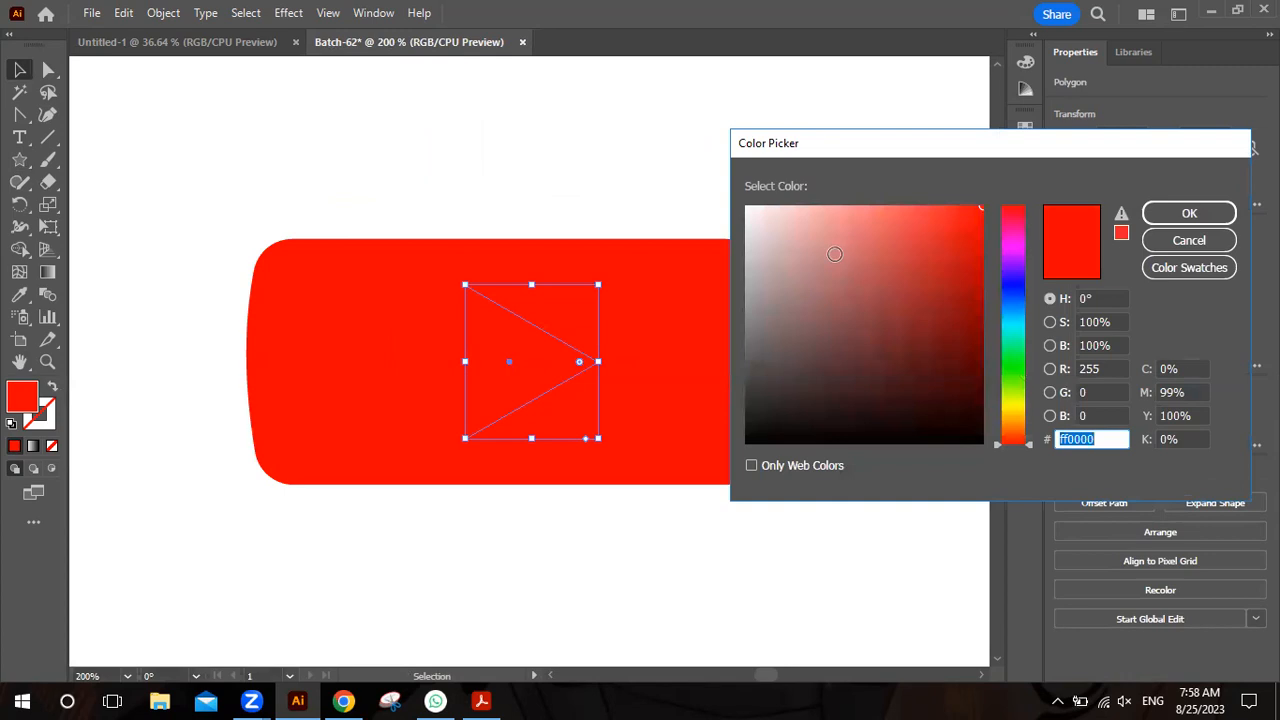
text(ffffff)
key(Return)
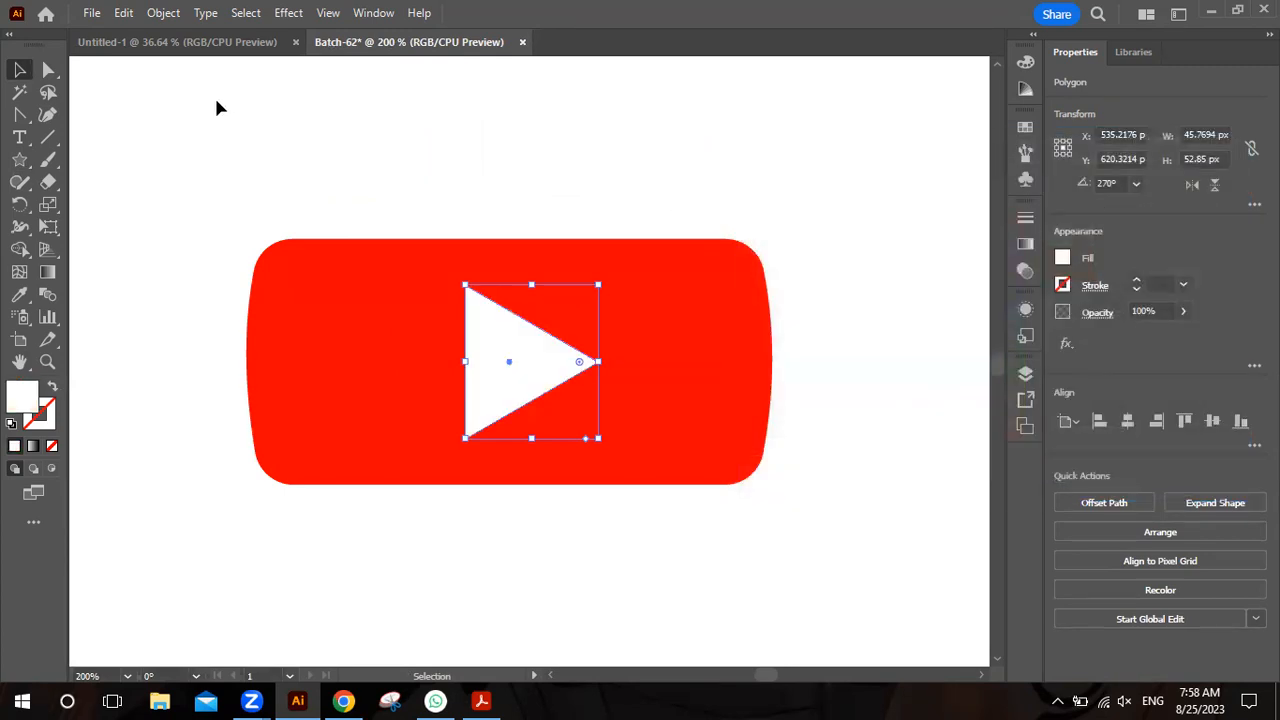